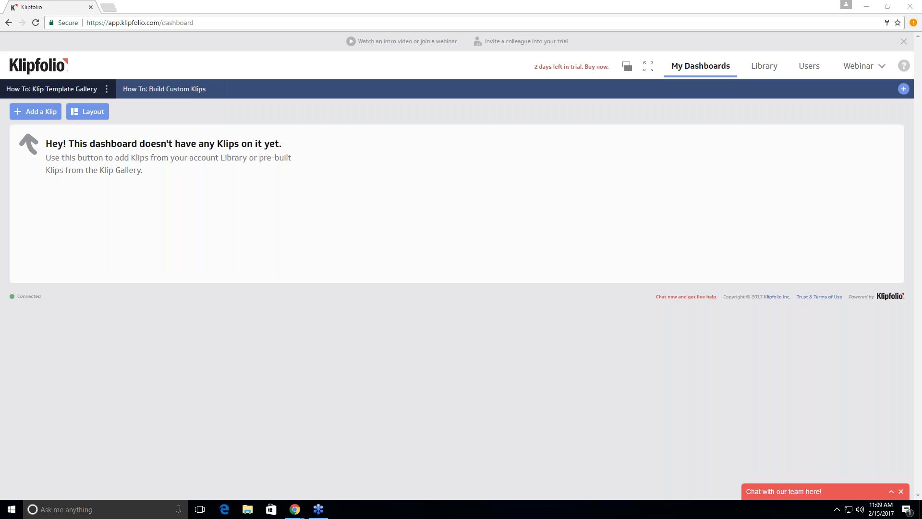
Review the 402 Worksheet down to its useful links, dock it in the Klipfolio browser window, and return to the dashboard
left_click_drag(480, 0, 425, 48)
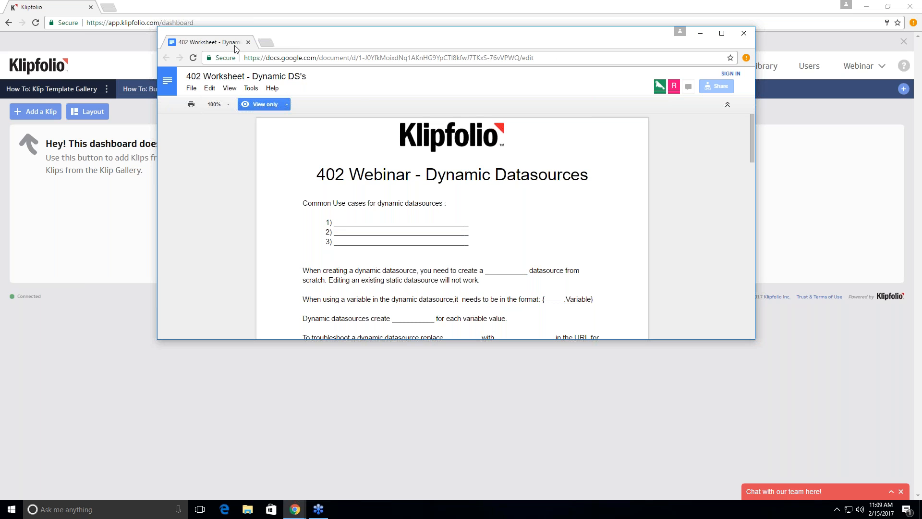
double_click(330, 47)
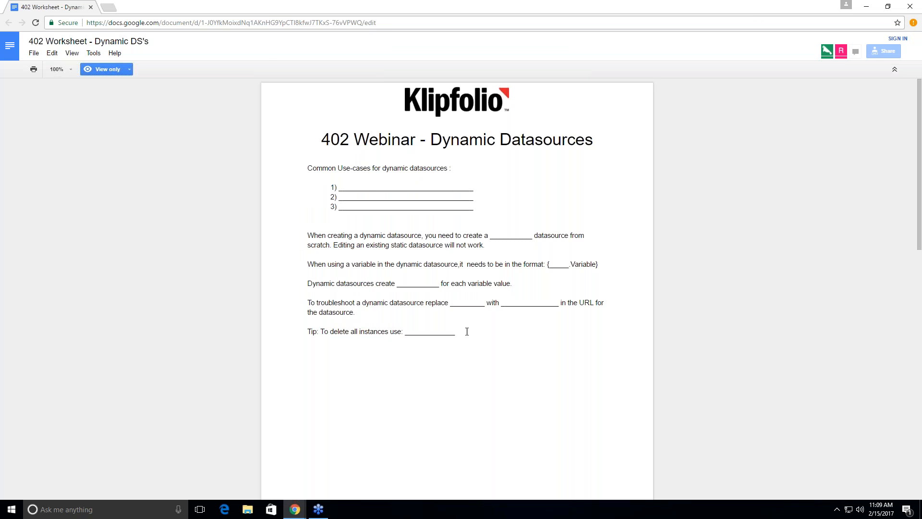
scroll(399, 312, "down", 11)
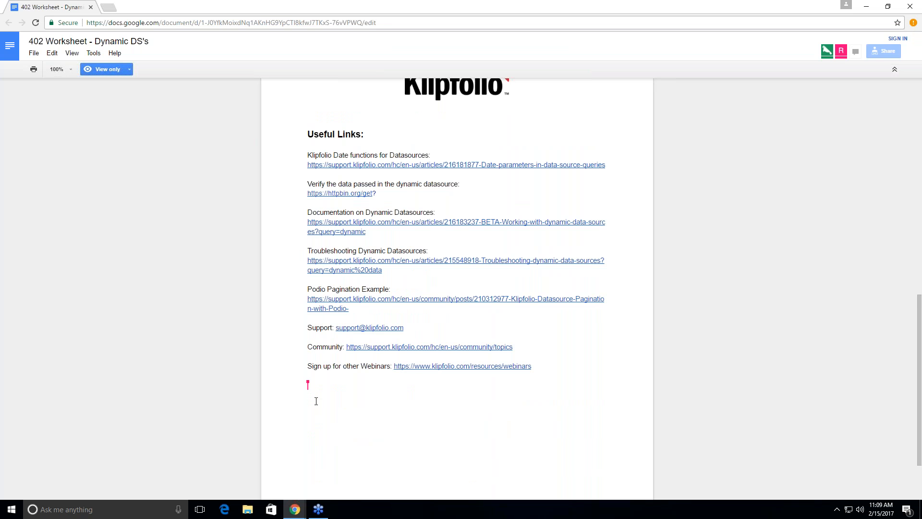
scroll(288, 401, "up", 2)
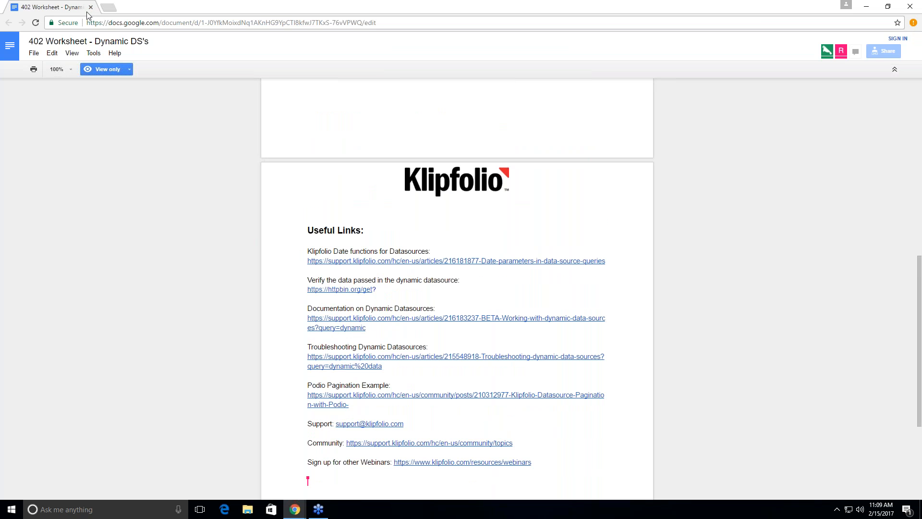
left_click_drag(71, 7, 188, 12)
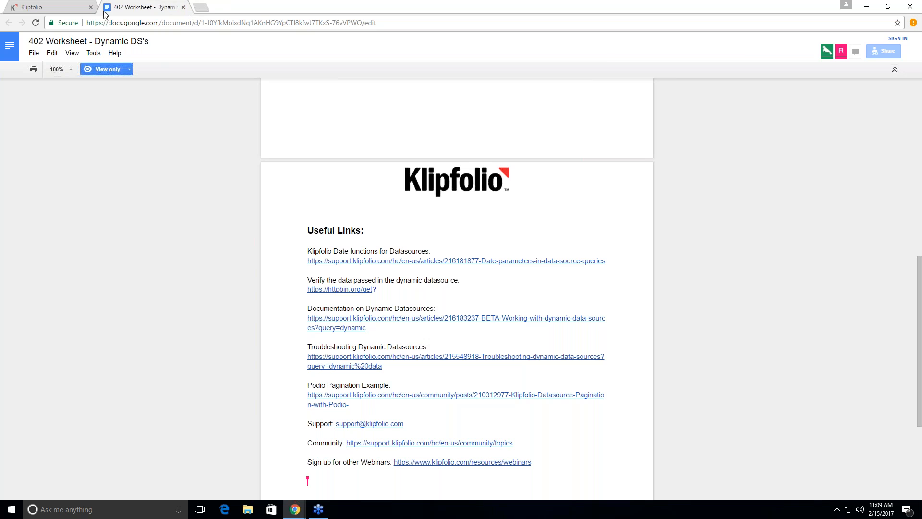
left_click(55, 10)
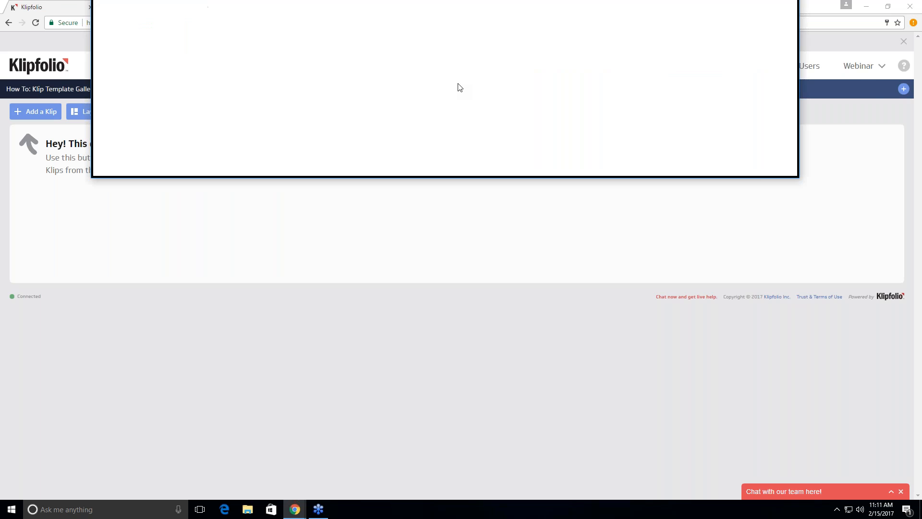
Dock the GA Data Source(Static Date) page in the same browser window and review its details and data table
left_click_drag(503, 138, 144, 7)
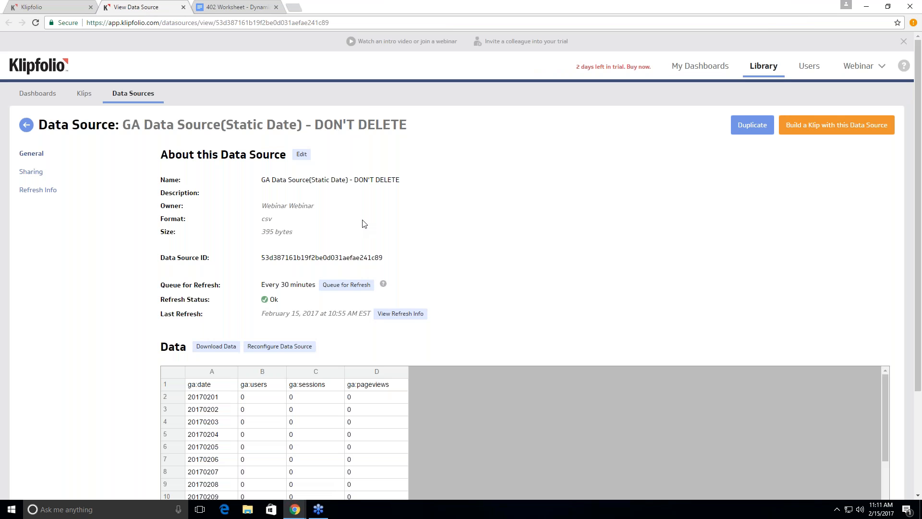
scroll(615, 198, "down", 2)
scroll(616, 200, "up", 1)
scroll(616, 200, "down", 1)
scroll(614, 200, "up", 2)
scroll(577, 215, "down", 3)
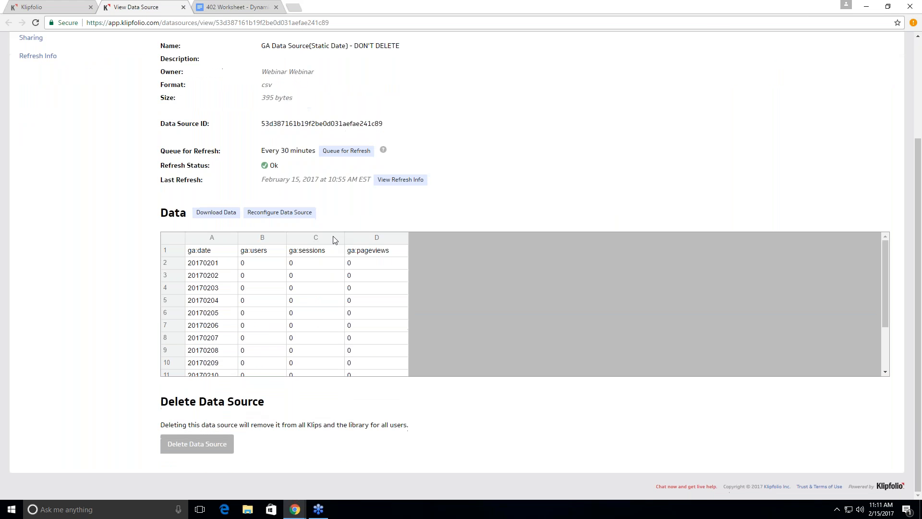
Open the static-date data source for reconfiguration with its connected account and inspect the start and end dates in its query URI
left_click(280, 211)
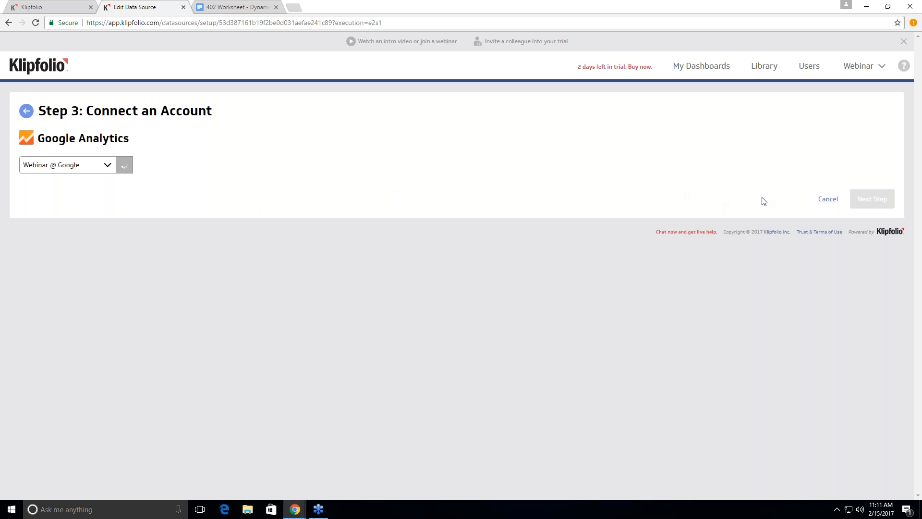
left_click(872, 199)
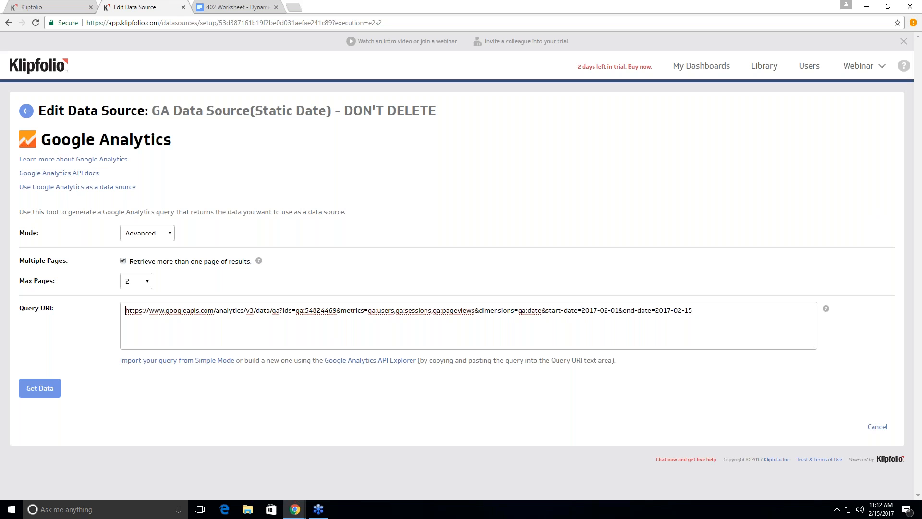
left_click_drag(582, 311, 619, 310)
left_click_drag(656, 311, 688, 314)
Dock the GA Data Source(Dynamic Date) page, open its query settings, and inspect the start-date and end-date expressions in the query URI
mouse_move(238, 0)
left_mouse_down()
mouse_move(413, 0)
mouse_move(422, 44)
mouse_move(242, 0)
mouse_move(228, 6)
left_mouse_up()
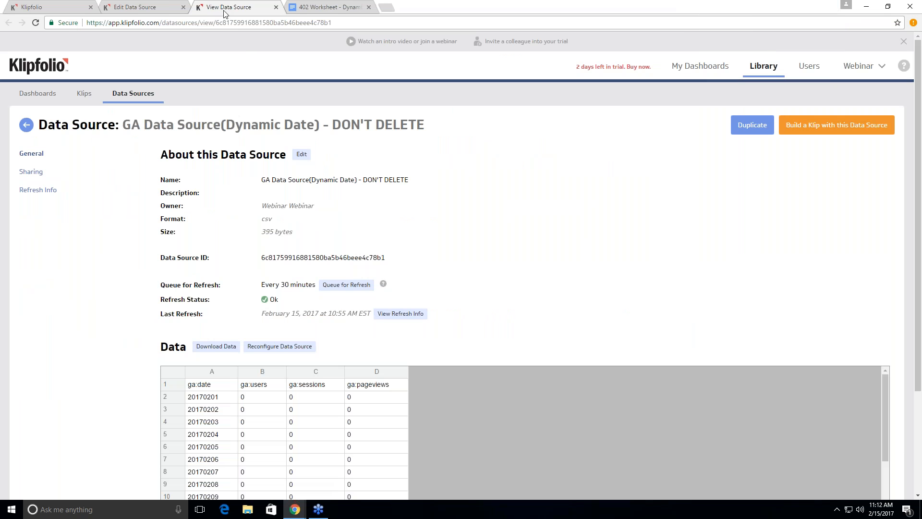
left_click(298, 349)
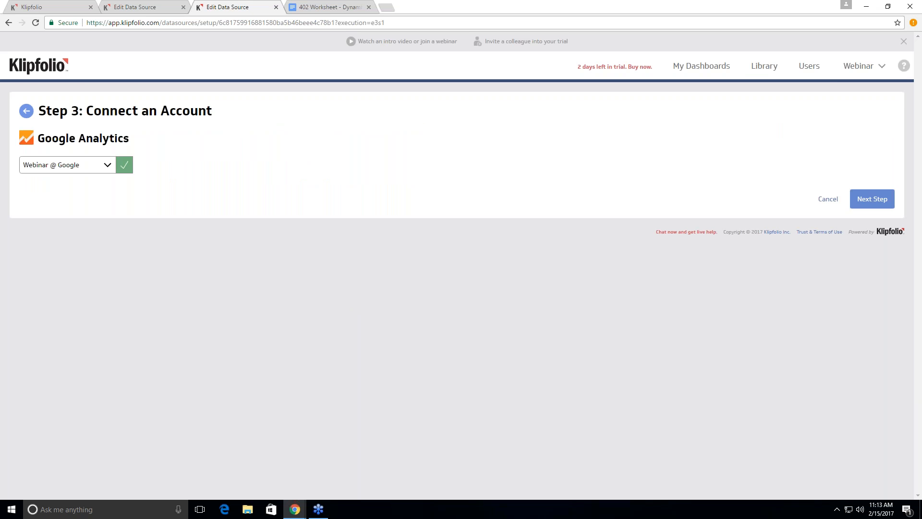
left_click(872, 199)
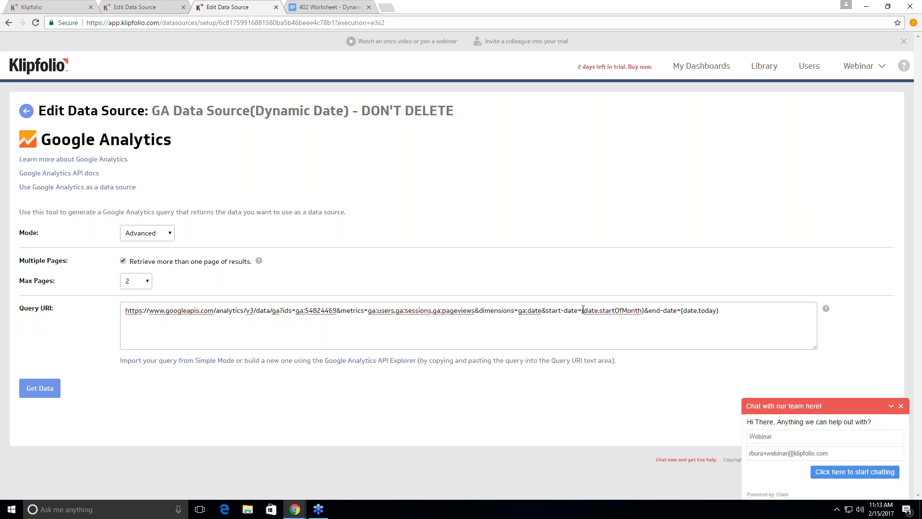
left_click_drag(582, 311, 720, 312)
Replace the static-date source's page with the help article on date parameters in data source queries and read its date method descriptions
left_click_drag(461, 0, 302, 7)
left_click(183, 7)
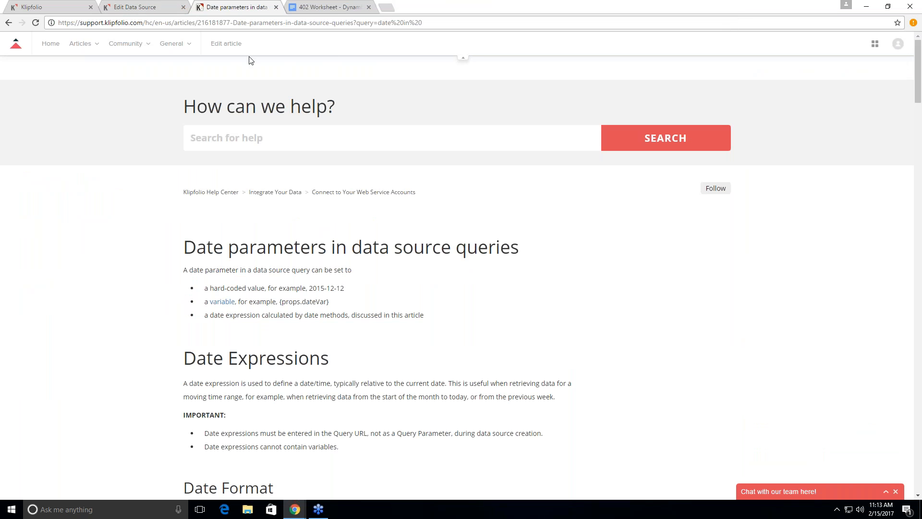
scroll(536, 431, "down", 10)
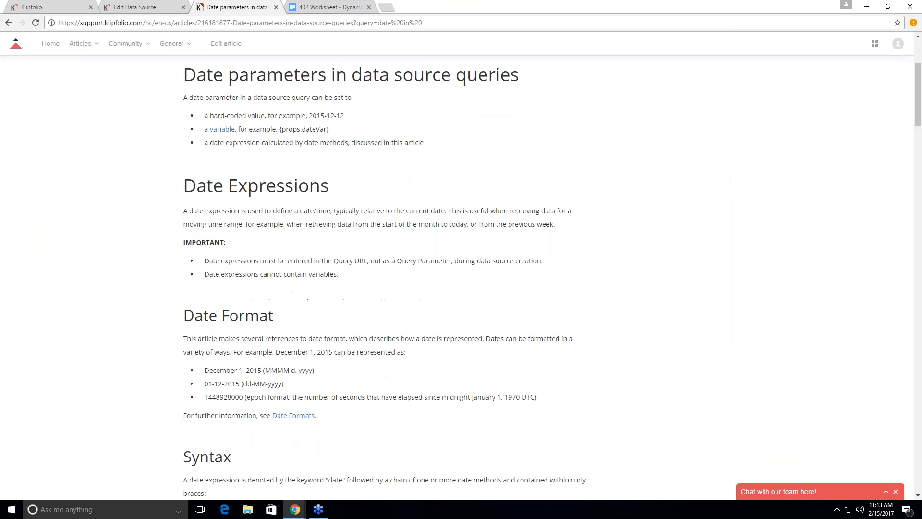
scroll(527, 399, "down", 15)
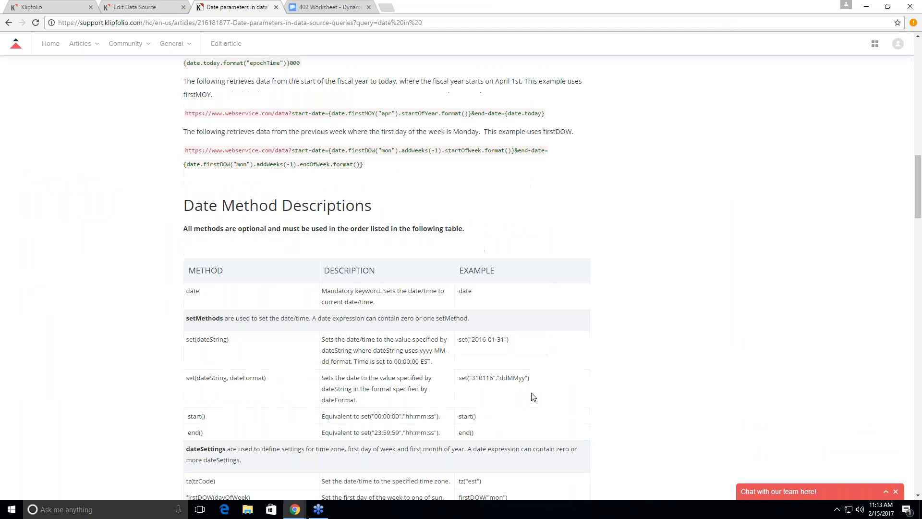
scroll(531, 403, "down", 7)
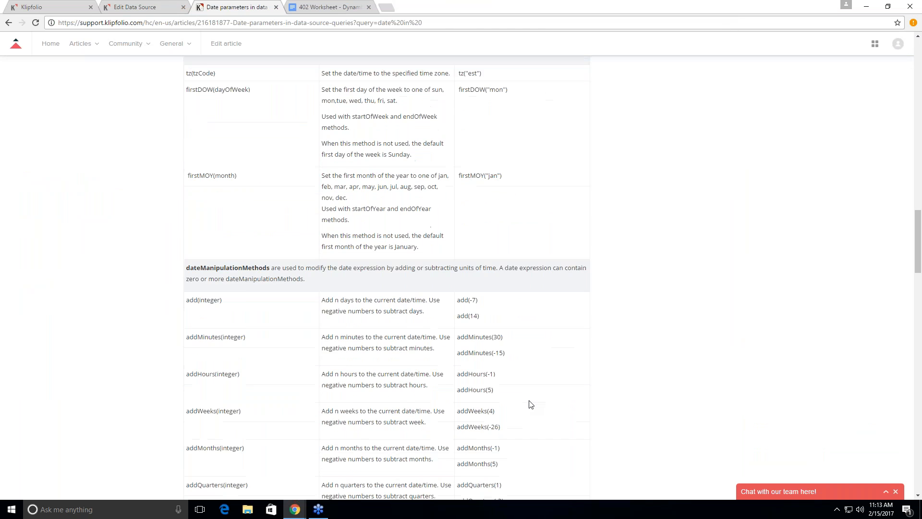
scroll(531, 405, "down", 3)
scroll(530, 405, "up", 5)
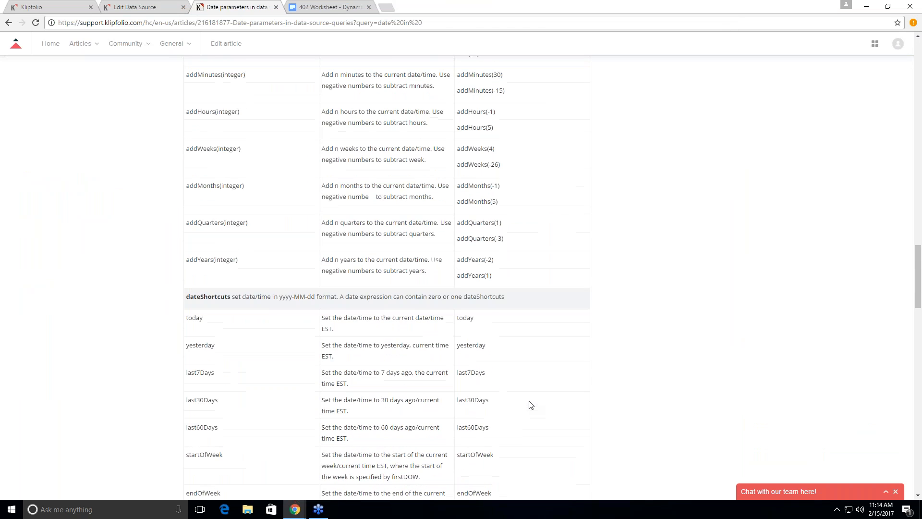
scroll(529, 404, "down", 4)
scroll(528, 405, "down", 10)
scroll(528, 404, "up", 5)
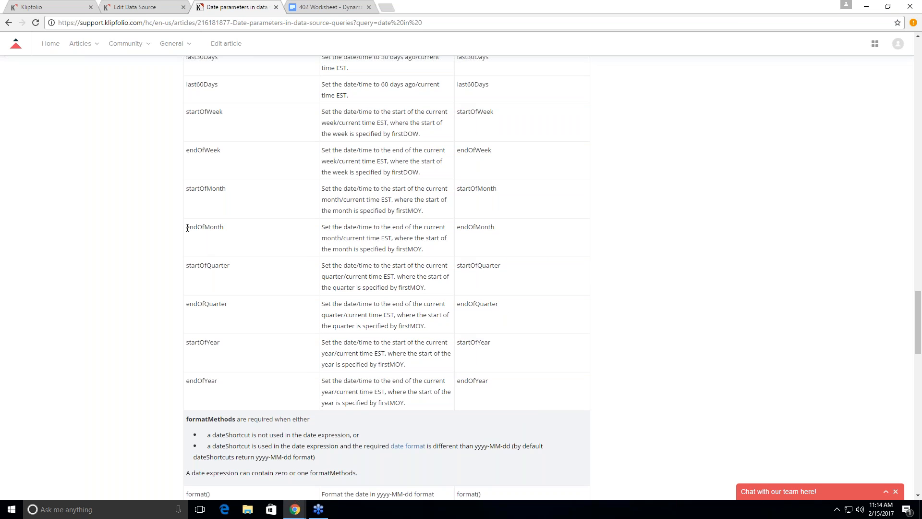
Examine the article's date shortcuts, highlighting startOfMonth and the description of today
left_click_drag(189, 195, 222, 188)
left_click(189, 188)
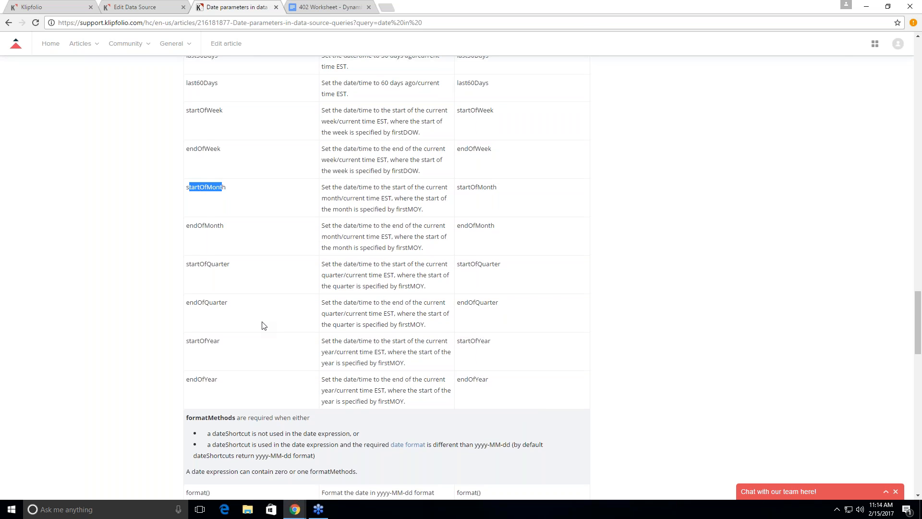
scroll(264, 326, "down", 3)
scroll(264, 328, "down", 2)
scroll(263, 327, "up", 10)
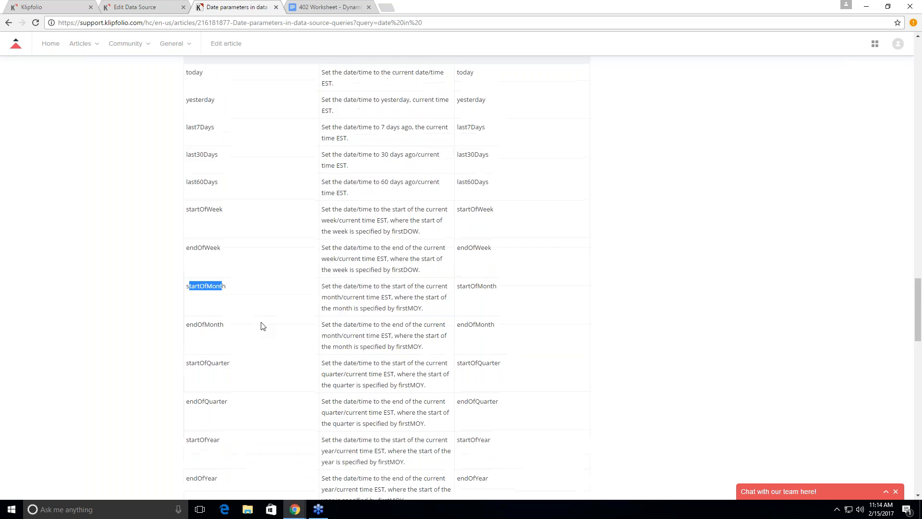
scroll(263, 326, "up", 1)
left_click_drag(325, 263, 430, 267)
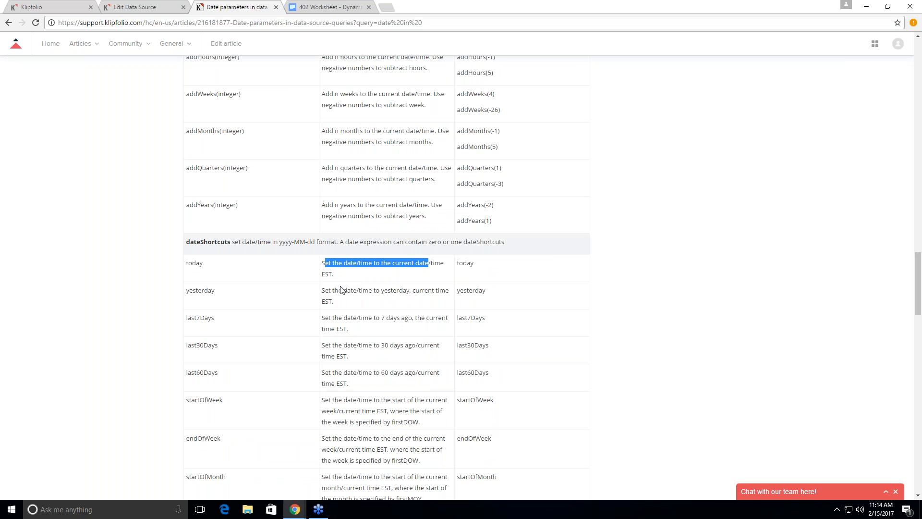
Dock the httpBin Query data source page in the browser window and start reconfiguring that data source
left_click(144, 7)
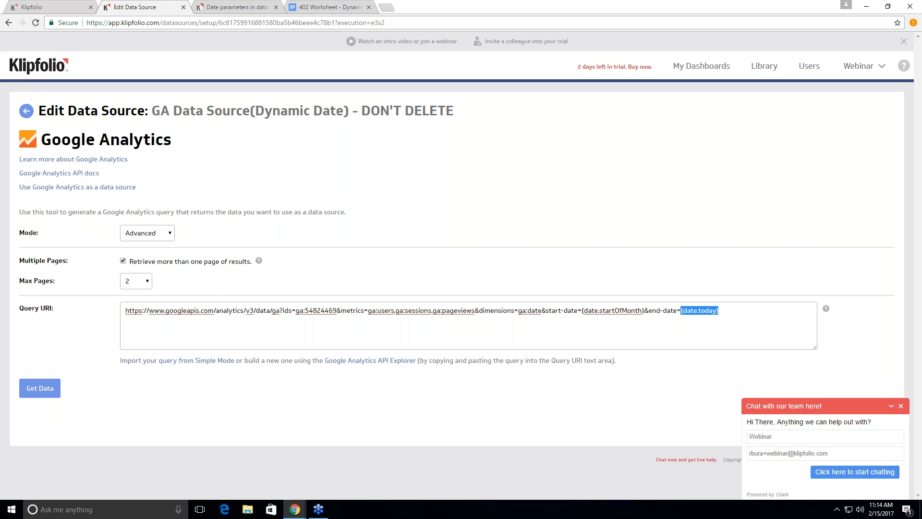
left_click_drag(298, 0, 240, 7)
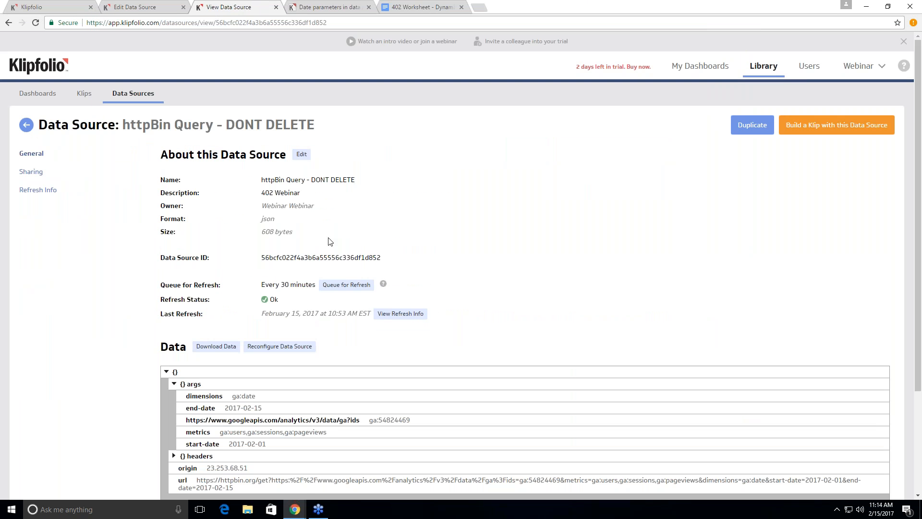
left_click(274, 352)
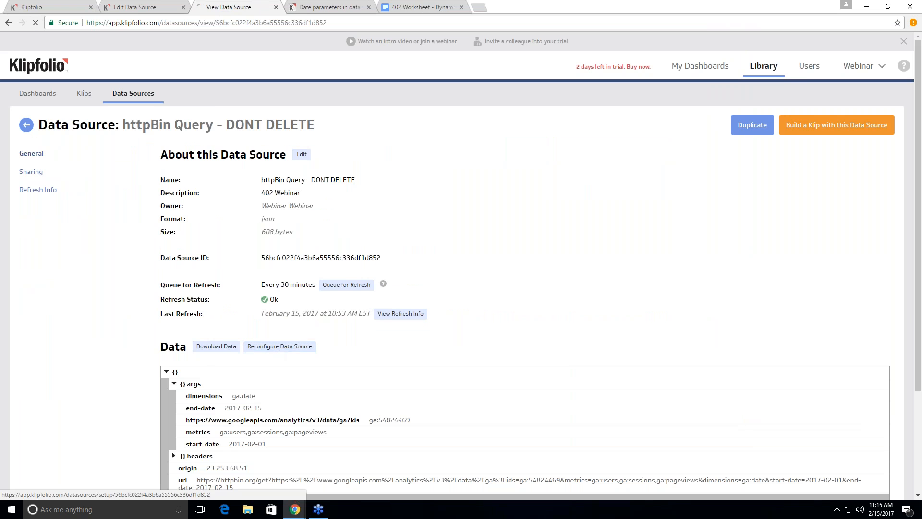
left_click(145, 7)
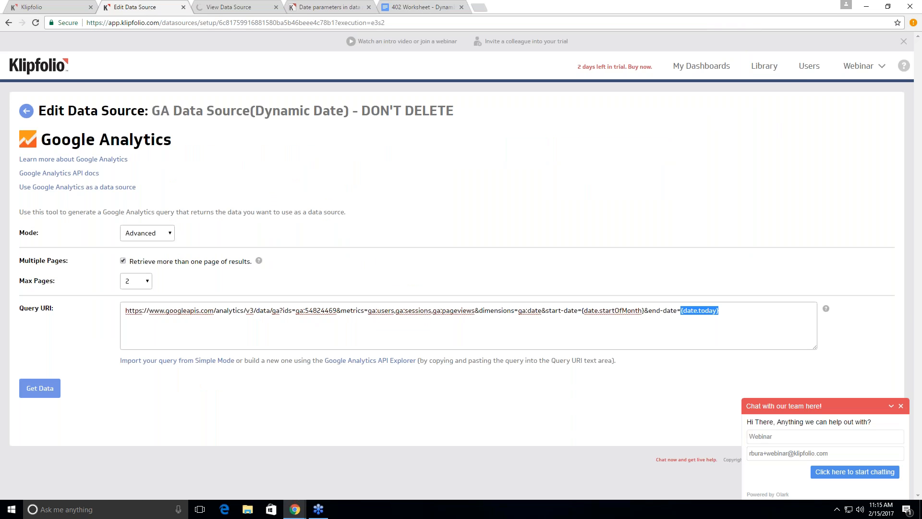
left_click_drag(125, 313, 763, 316)
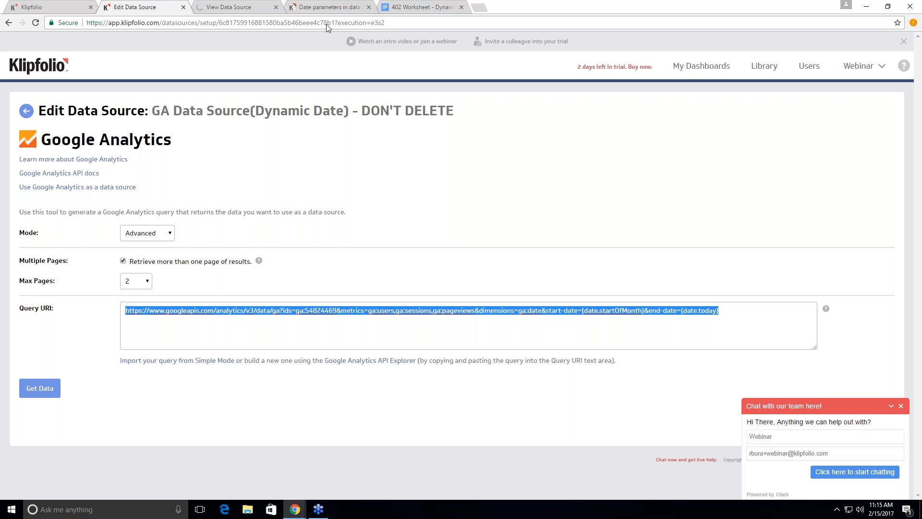
left_click(237, 7)
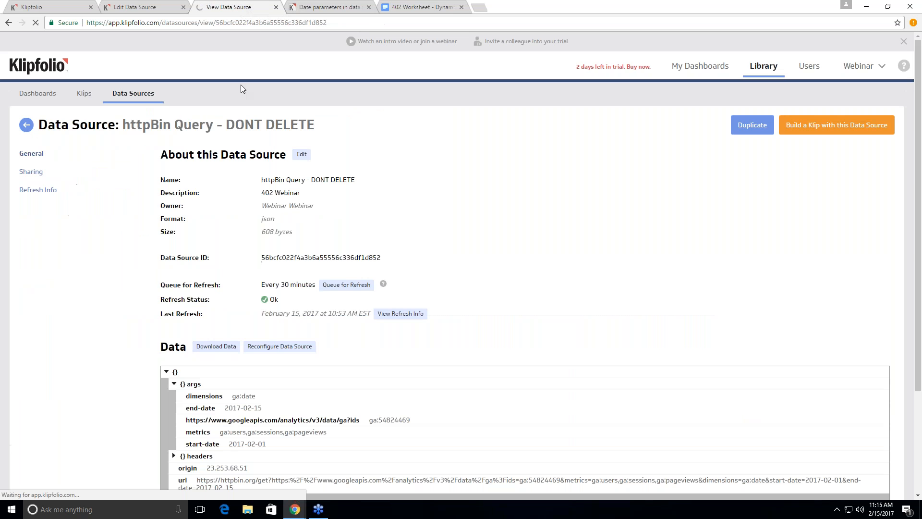
scroll(505, 341, "down", 3)
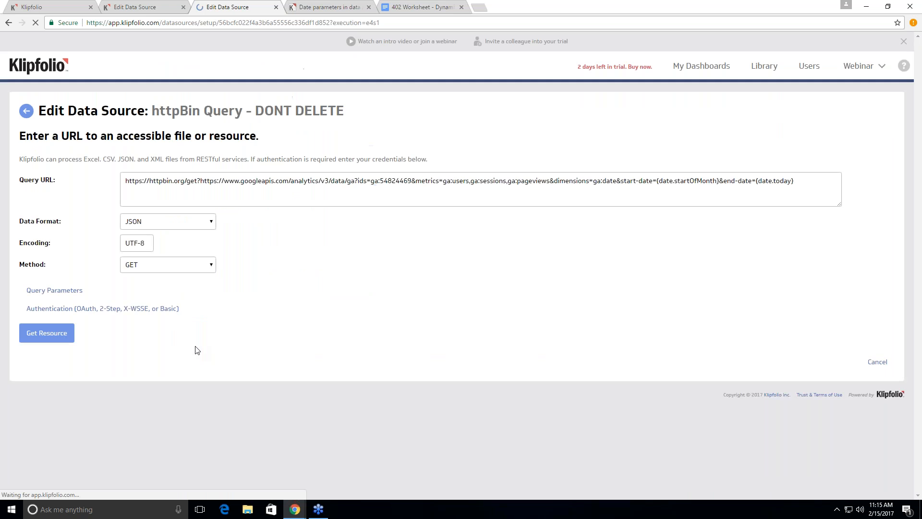
left_click_drag(143, 181, 121, 181)
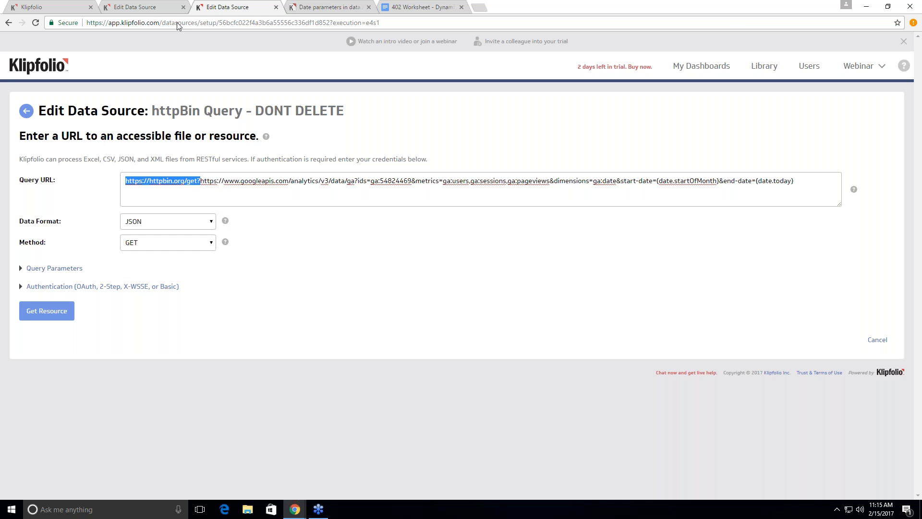
Copy the complete Google Analytics query URI from the dynamic-date data source
left_click(143, 6)
right_click(145, 310)
left_click(170, 330)
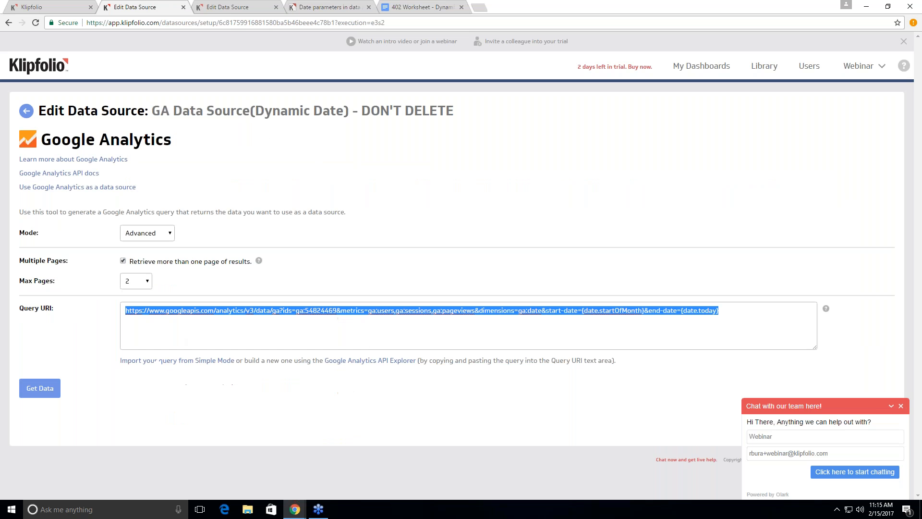
left_click(237, 6)
left_click(199, 182)
left_click_drag(200, 182, 315, 218)
left_click(201, 182)
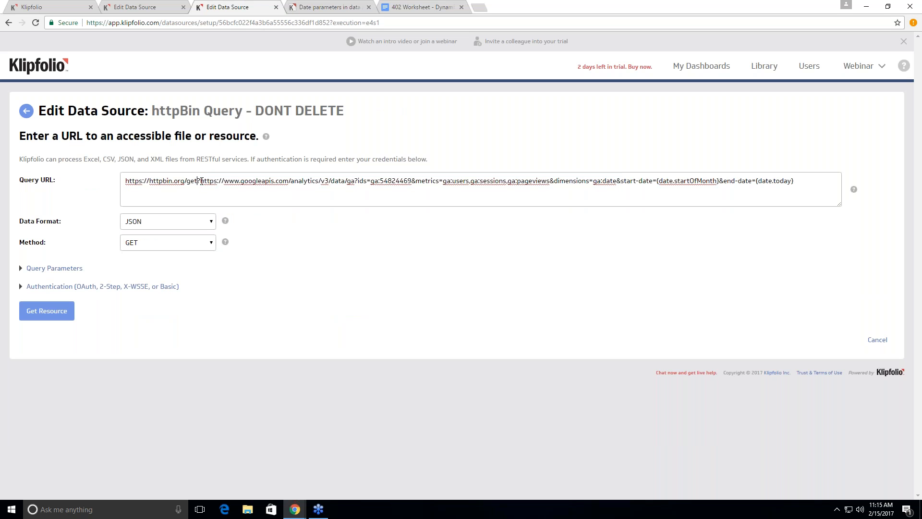
left_click_drag(201, 182, 854, 268)
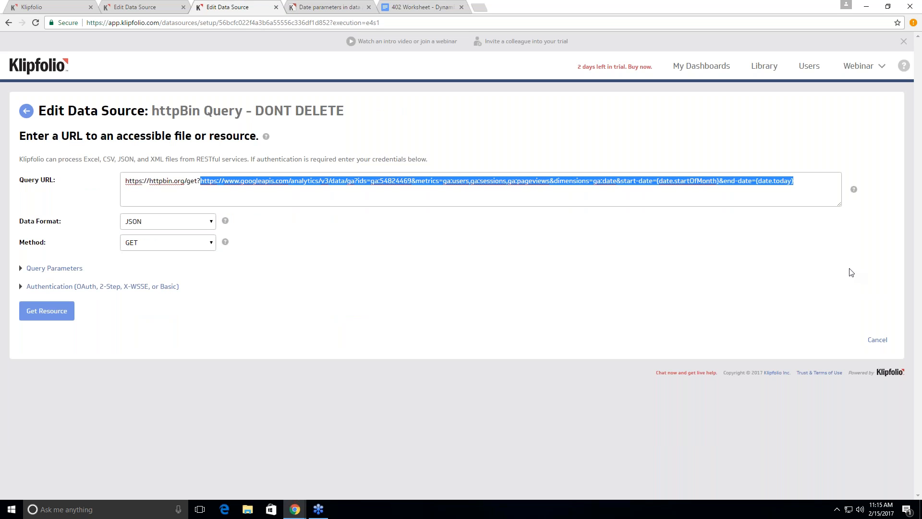
left_click(831, 281)
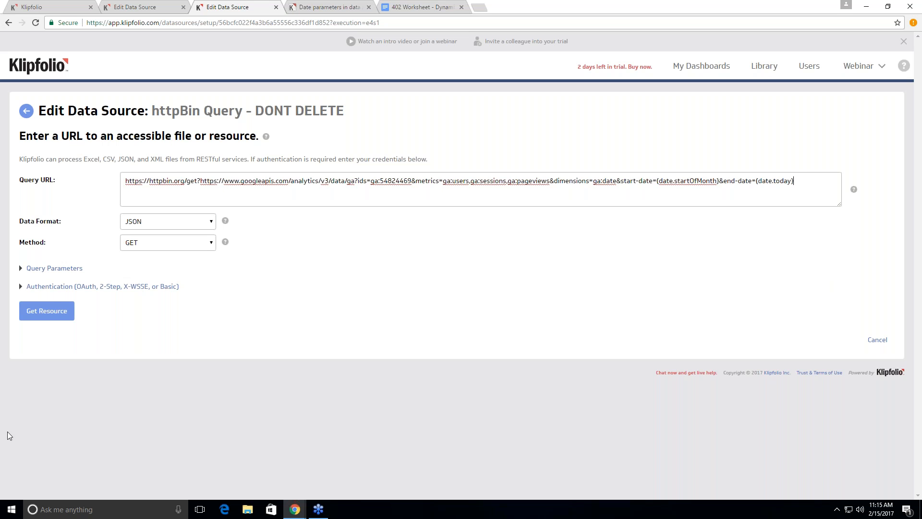
left_click(46, 310)
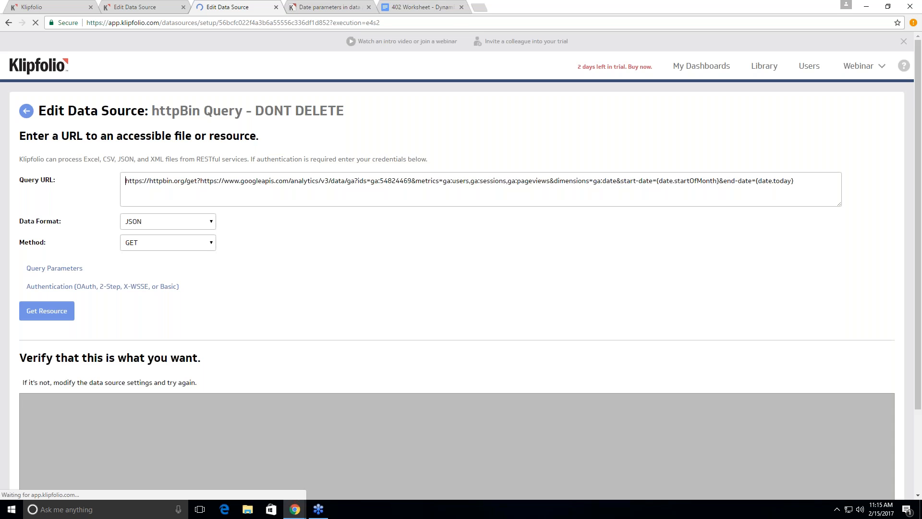
Highlight date.today in the httpBin query URL, and show the formatMethods section of the date parameters help article
scroll(411, 373, "down", 2)
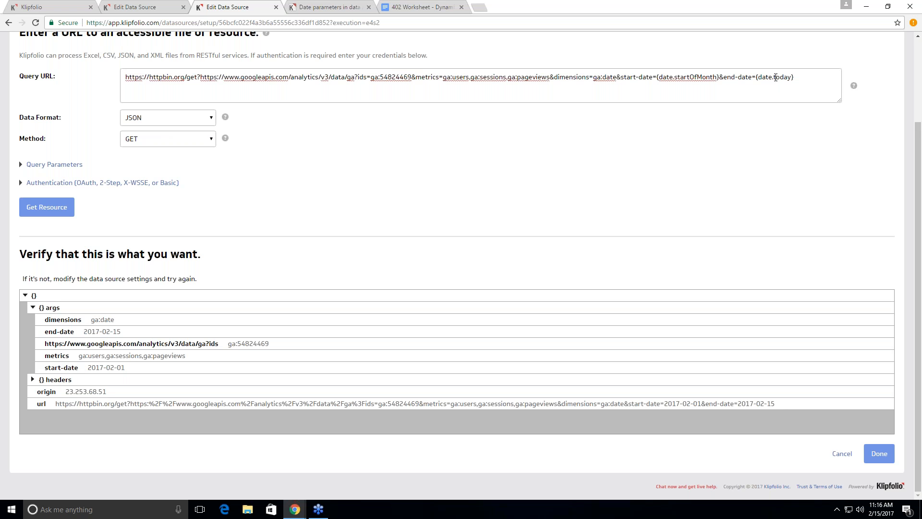
left_click_drag(758, 78, 803, 78)
left_click(339, 11)
scroll(787, 380, "down", 5)
scroll(788, 380, "down", 5)
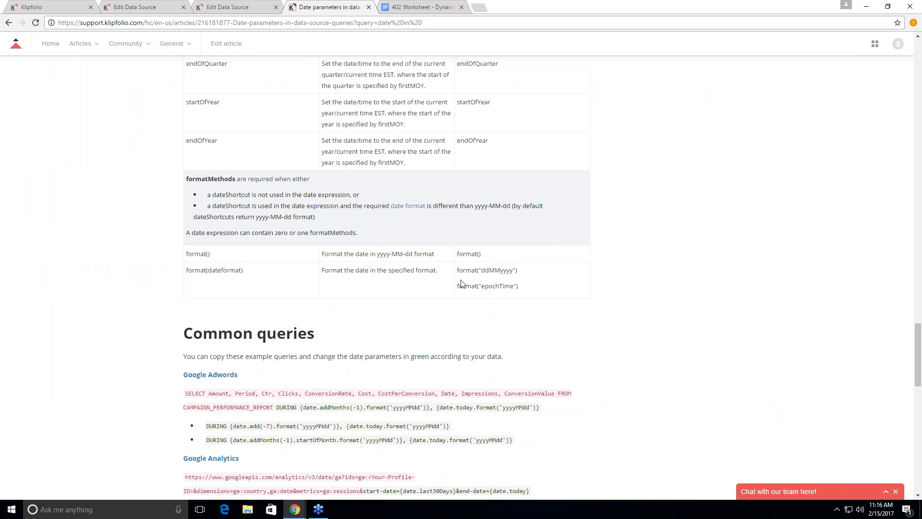
Examine the format() and format(dateformat) examples, highlighting yyyy-MM-dd, ddMMyyyy and epochTime
left_click_drag(457, 255, 481, 254)
left_click_drag(378, 254, 415, 253)
left_click_drag(483, 271, 513, 272)
left_click_drag(376, 253, 413, 253)
left_click_drag(481, 286, 515, 288)
left_click_drag(482, 270, 514, 270)
left_click(474, 274)
Append .format("ddMMyyyy") to the httpBin query's date.startOfMonth expression, retrieve the resource, and highlight the format argument
left_click(228, 6)
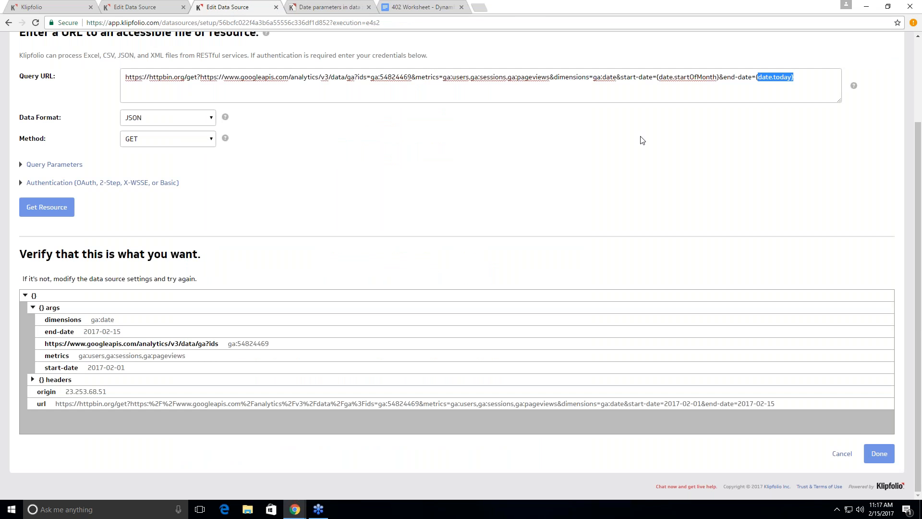
left_click(797, 179)
type(".format()")
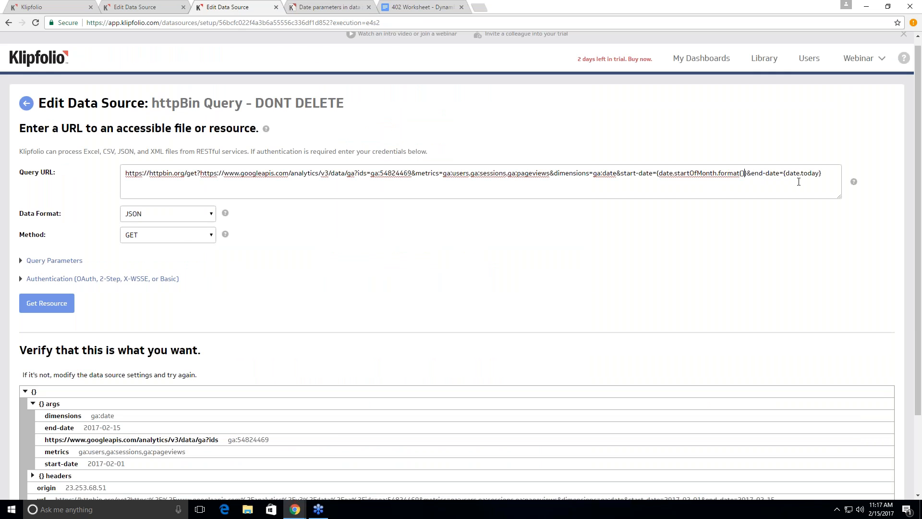
type("\"")
type("\"")
key("Left")
type("ddMMyyyy")
left_click(48, 304)
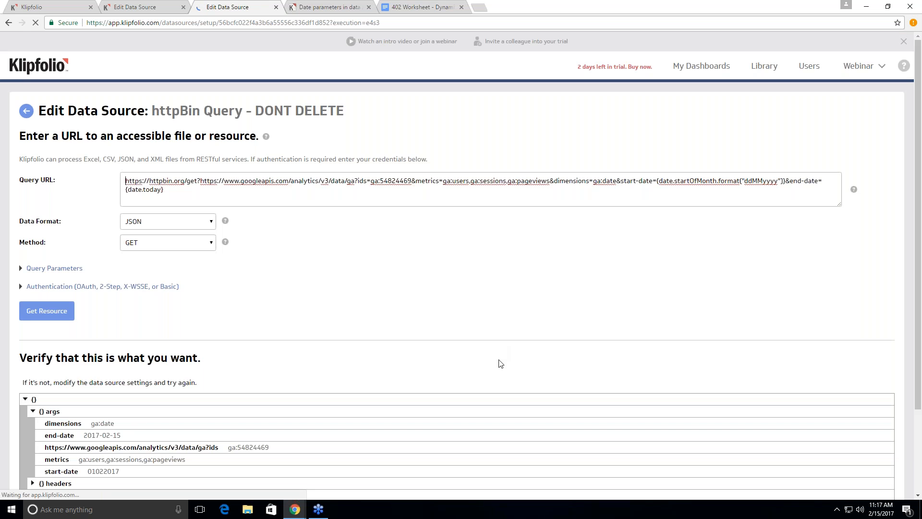
scroll(499, 362, "down", 3)
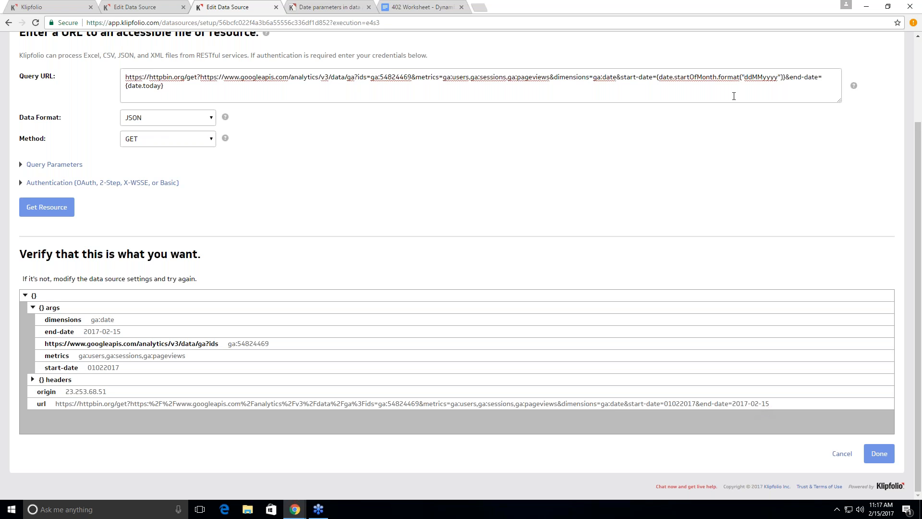
left_click_drag(743, 79, 789, 80)
Copy the last7Days shortcut from the dateShortcuts section of the date parameters article
left_click(329, 8)
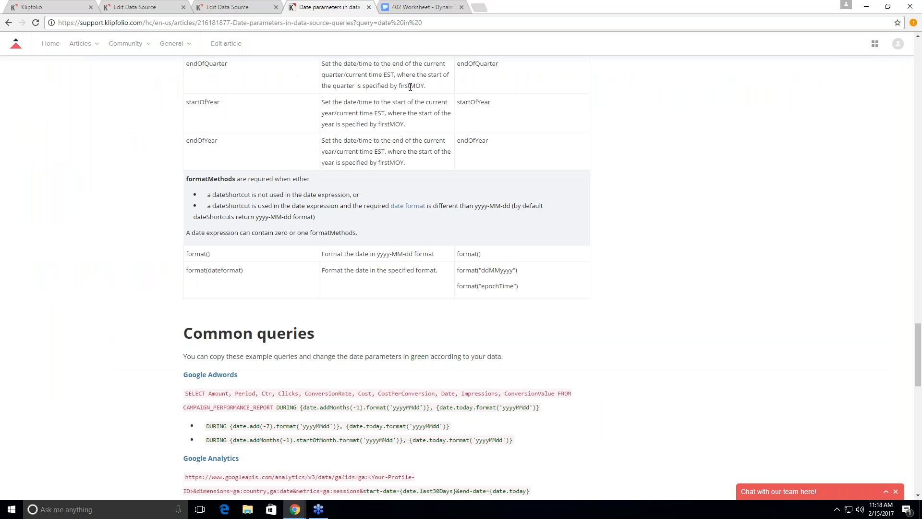
scroll(501, 270, "up", 6)
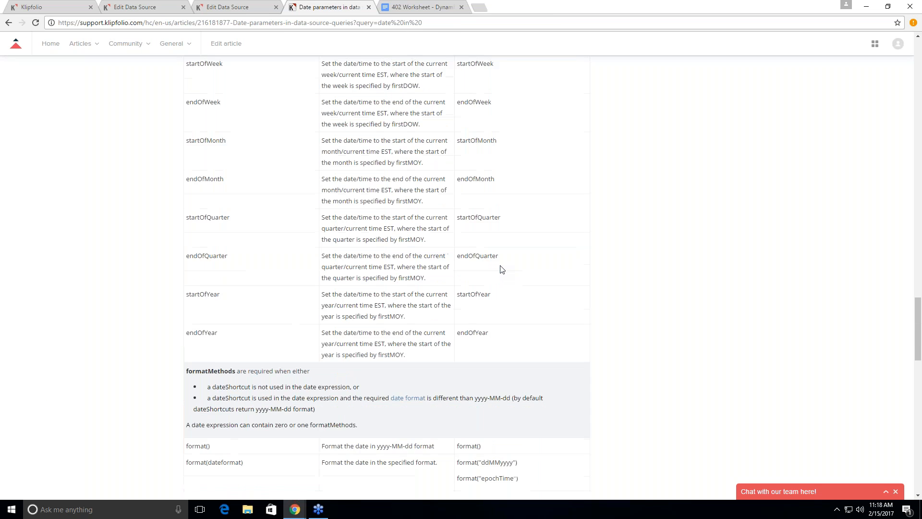
scroll(500, 270, "up", 2)
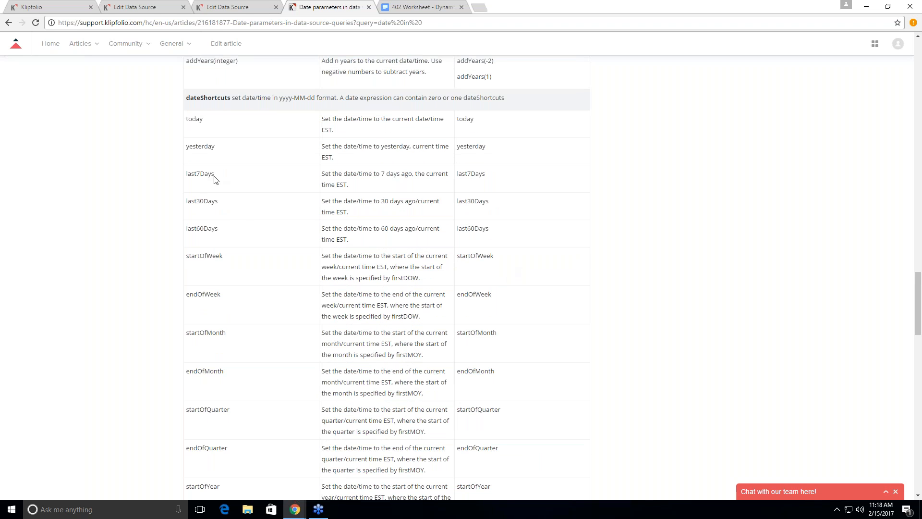
scroll(242, 222, "down", 1)
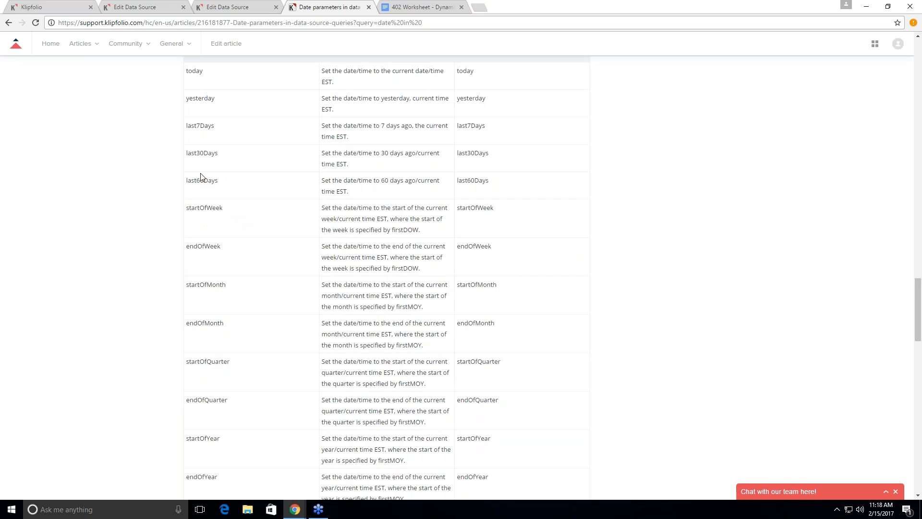
left_click_drag(188, 125, 214, 126)
right_click(211, 129)
left_click(233, 139)
Replace startOfMonth.format("ddMMyyyy") with last7Days in the httpBin query's start-date, and retrieve the resource
left_click(237, 6)
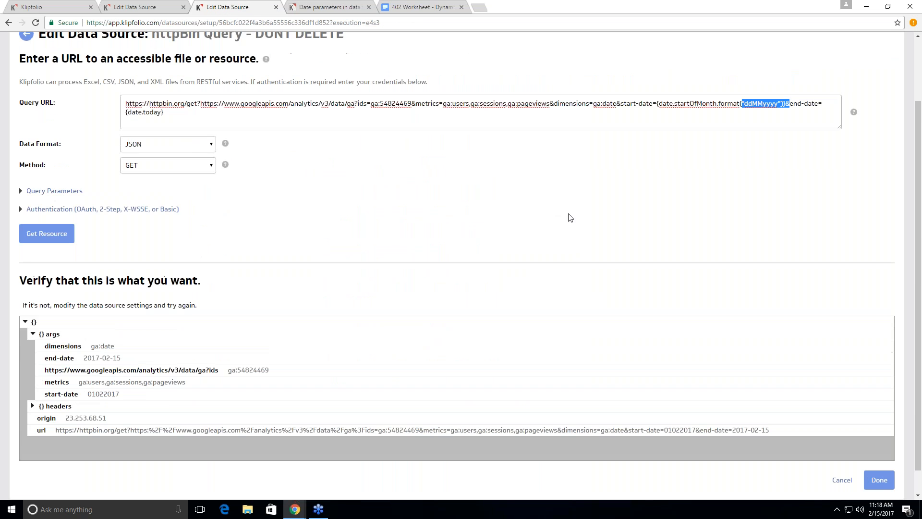
scroll(571, 218, "up", 2)
left_click(635, 179)
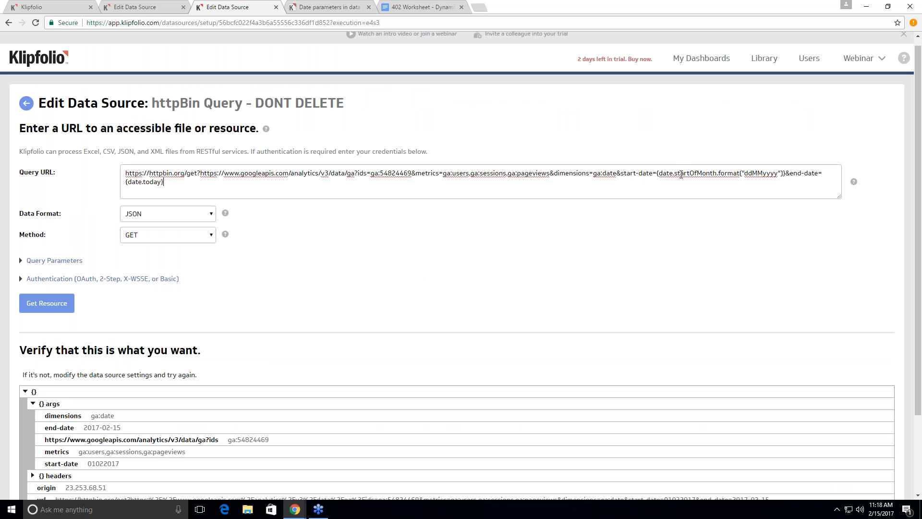
left_click_drag(675, 175, 784, 176)
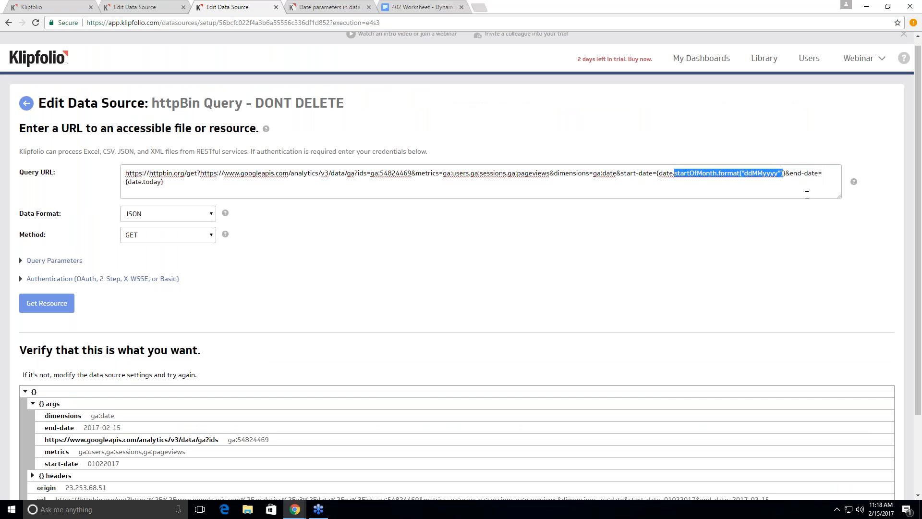
key("BackSpace")
type("last7Days")
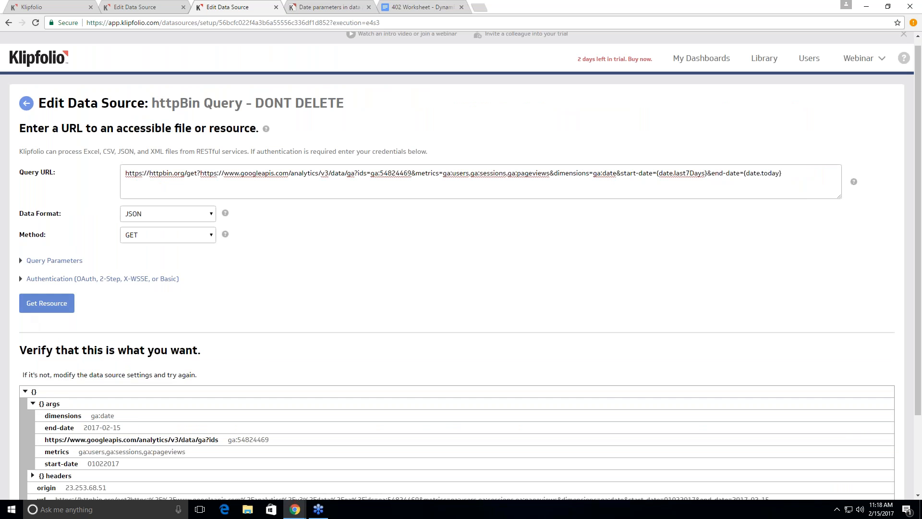
left_click(72, 305)
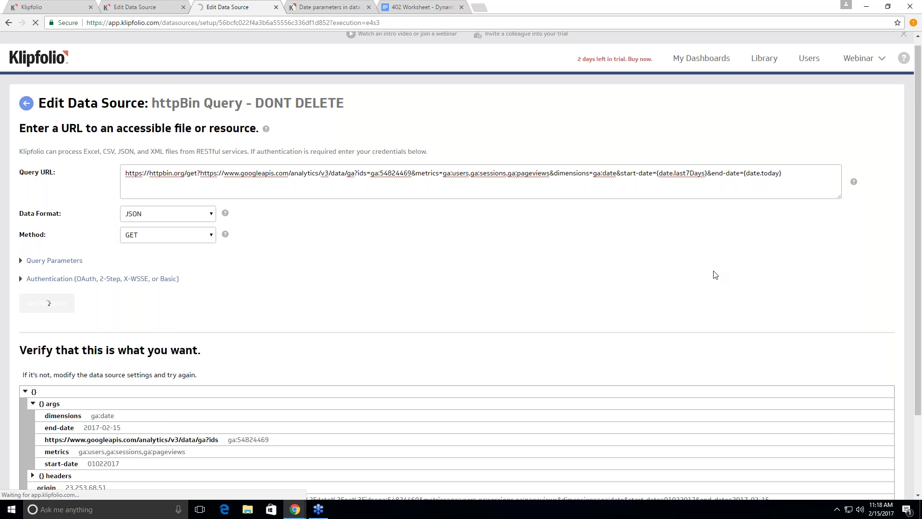
scroll(752, 343, "down", 3)
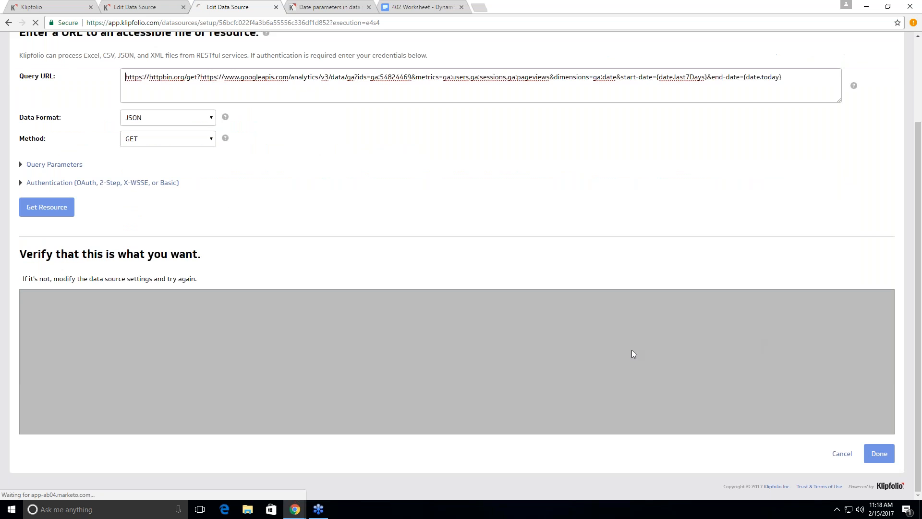
left_click(47, 207)
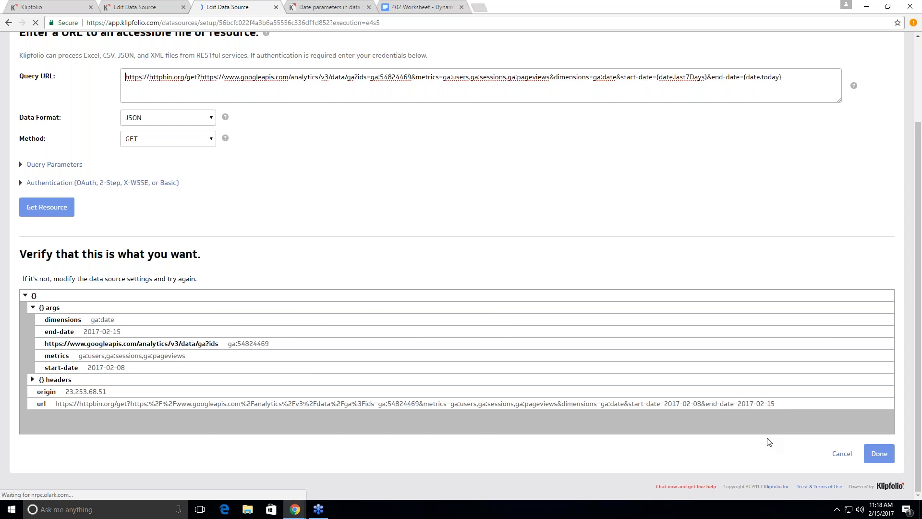
Review the date parameters article, ending at its introduction to date expressions
left_click(344, 7)
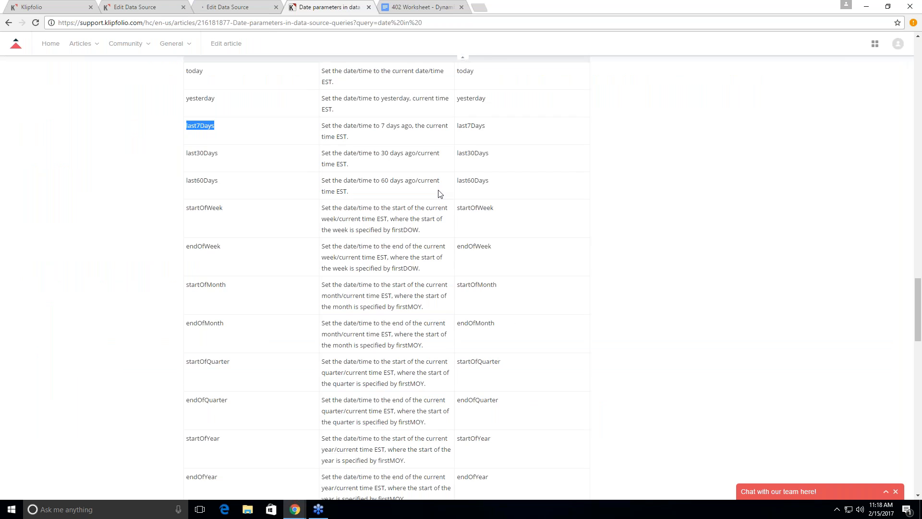
scroll(529, 341, "down", 10)
scroll(529, 342, "up", 15)
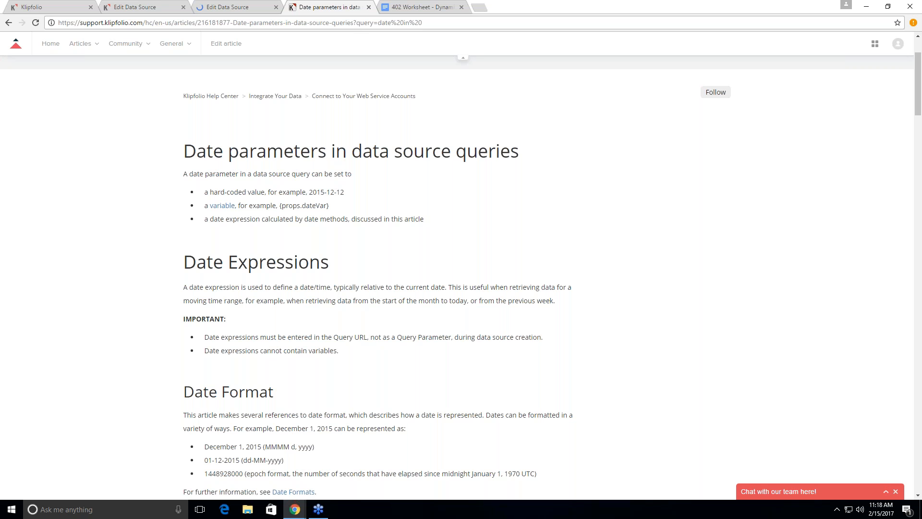
Highlight the end-date expression {date.today} in the dynamic-date Google Analytics source's query URI
left_click(256, 11)
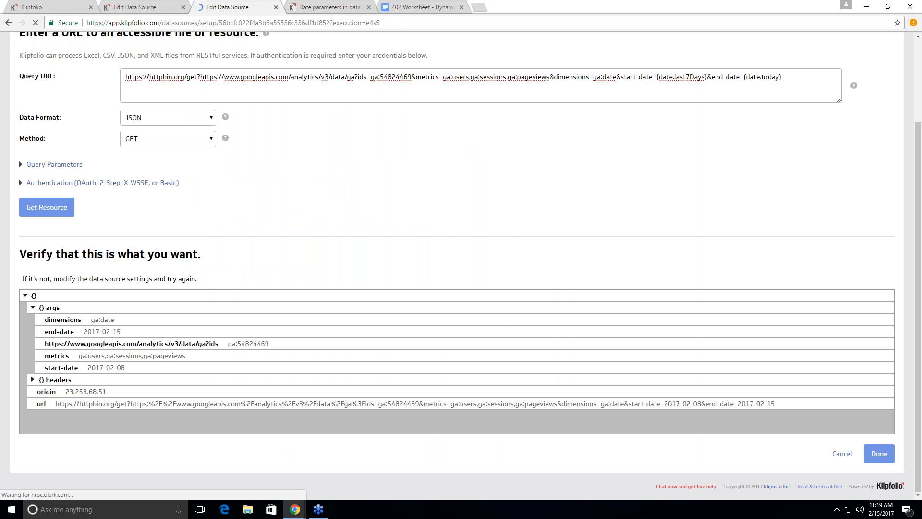
left_click(153, 8)
left_click(593, 310)
double_click(593, 309)
left_click_drag(660, 310, 750, 337)
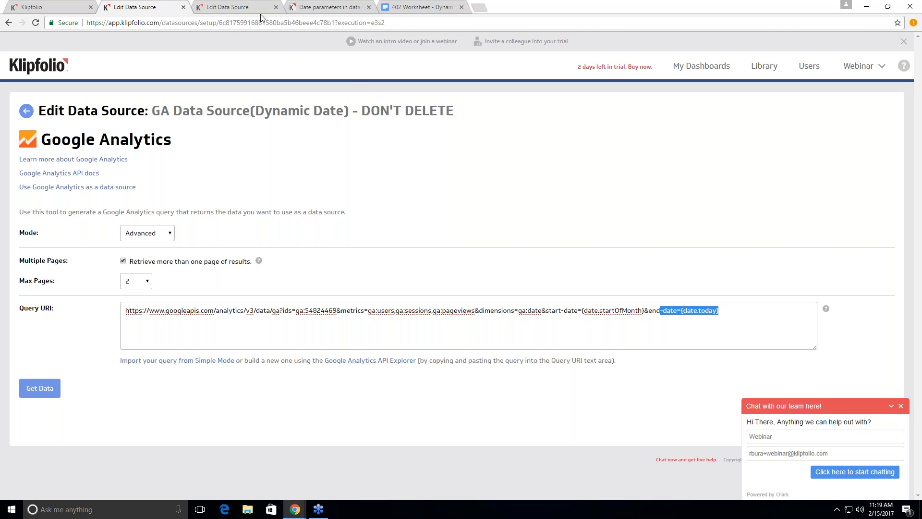
left_click(235, 9)
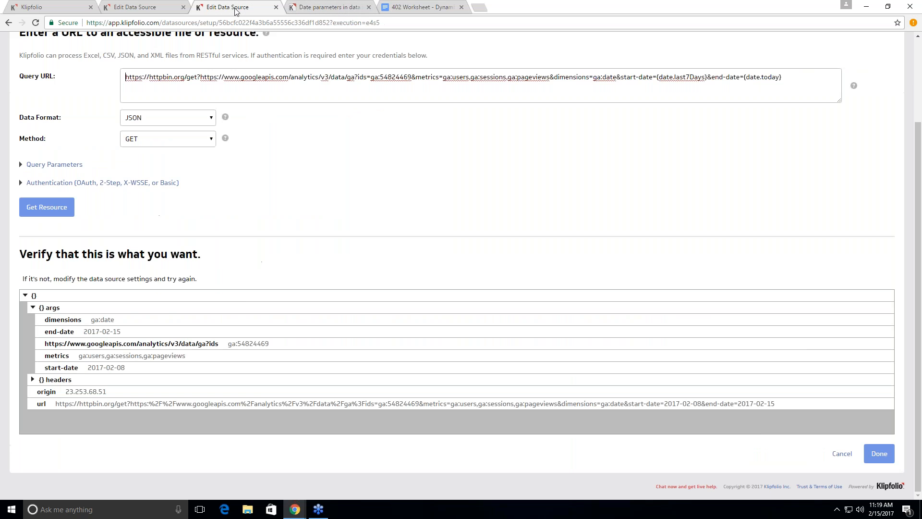
left_click(149, 7)
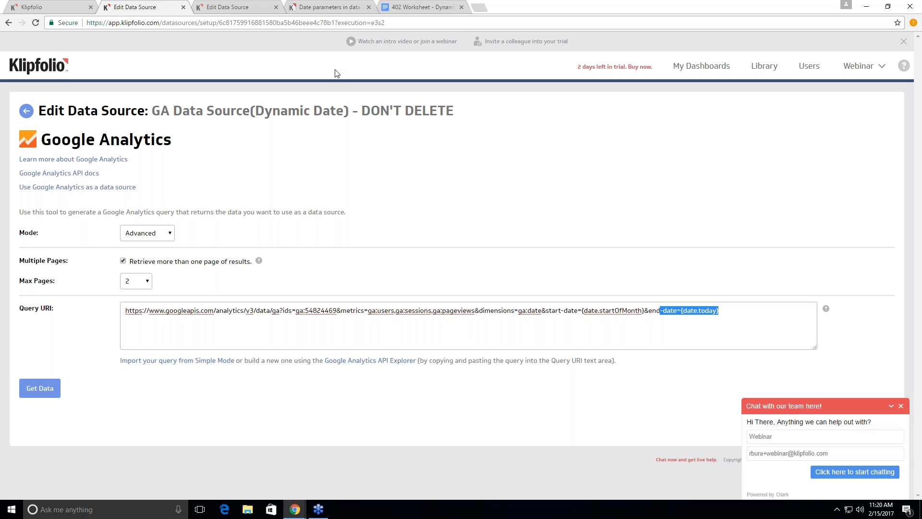
left_click(244, 9)
left_click(325, 8)
left_click(228, 10)
left_click(163, 11)
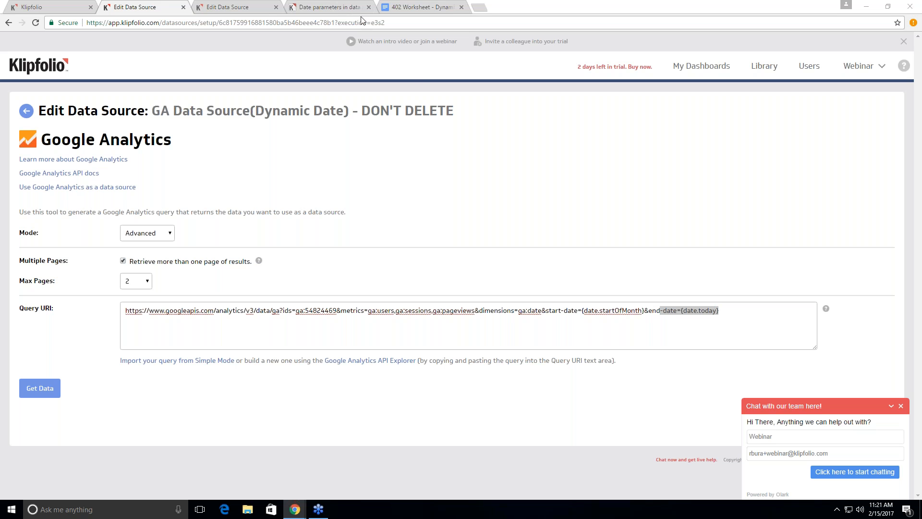
Search the Klipfolio help center for "dynamic" and open "BETA: Working with dynamic data sources"
left_click(338, 7)
scroll(376, 113, "up", 2)
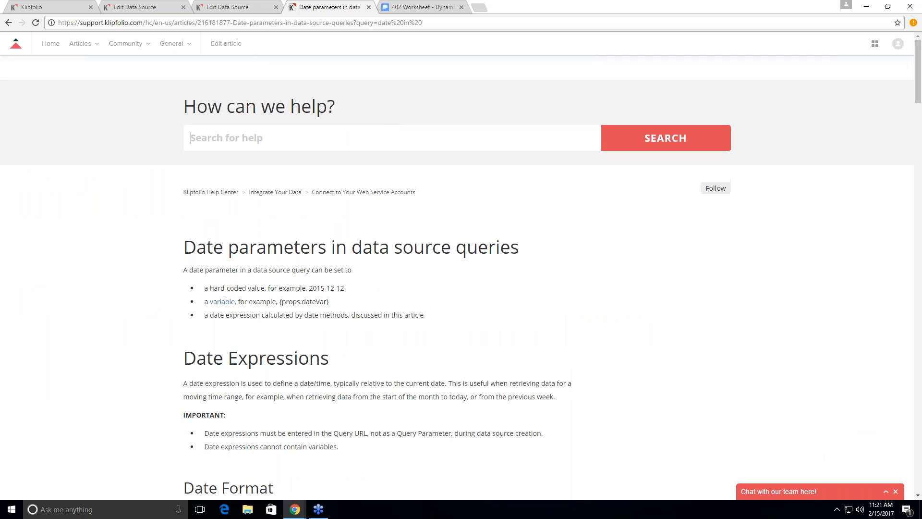
type("dynamic")
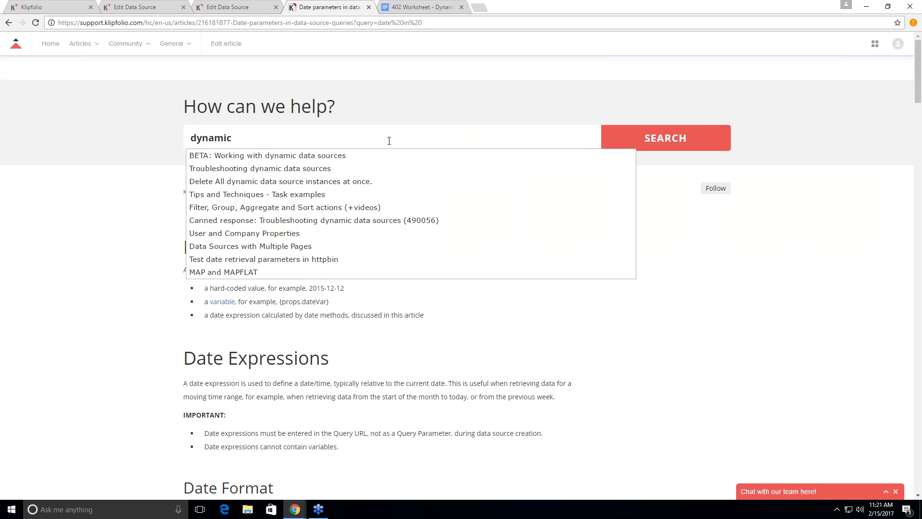
left_click(357, 157)
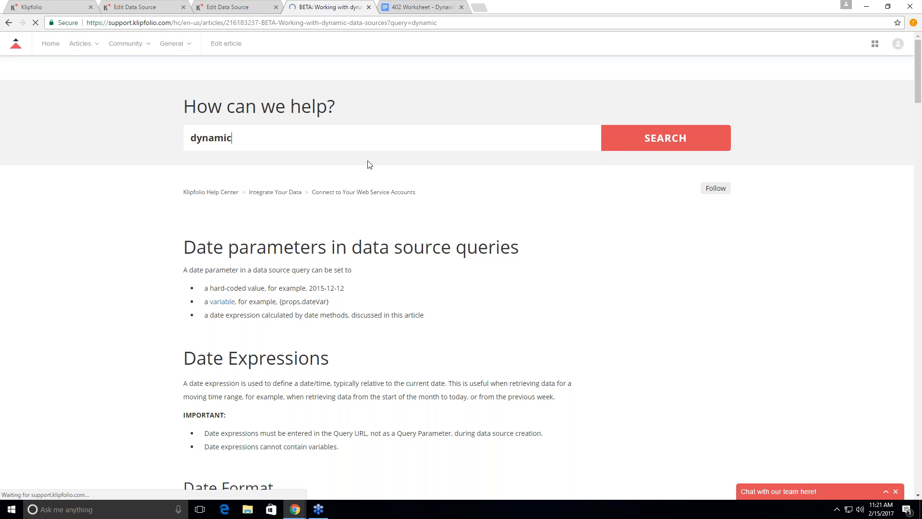
Examine the dynamic data sources article, highlighting the props.gaID variable in the example Google Analytics query
scroll(542, 259, "down", 9)
scroll(542, 259, "down", 3)
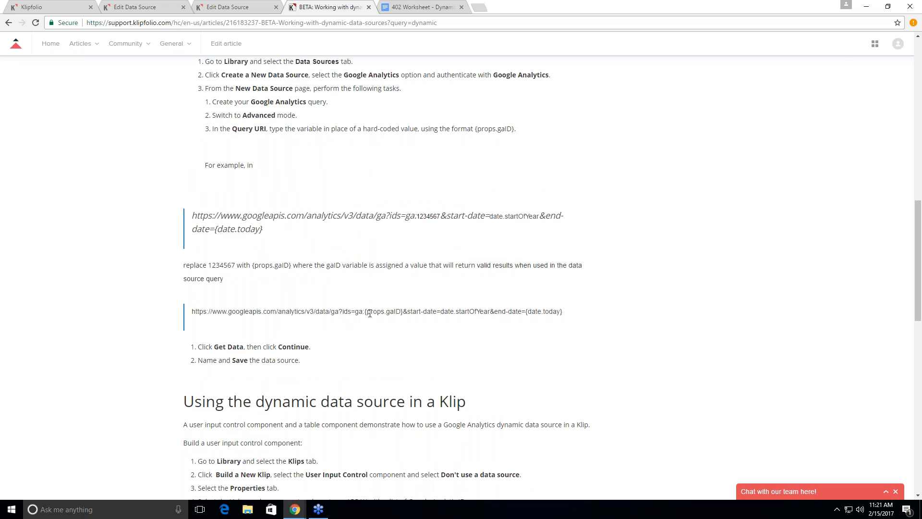
left_click_drag(367, 312, 396, 313)
scroll(399, 324, "down", 12)
scroll(399, 323, "up", 9)
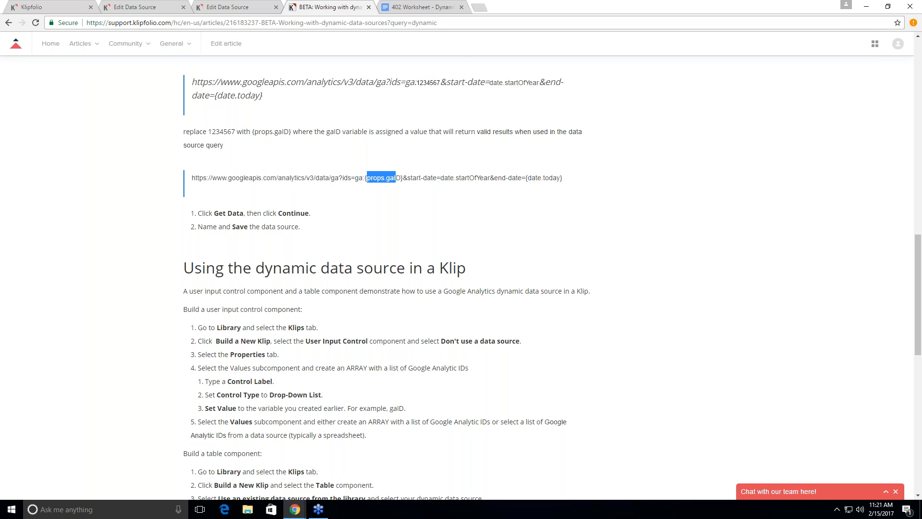
Close the help article, both data source pages and the worksheet, leaving only the Klipfolio dashboard open
left_click(369, 6)
left_click(240, 7)
left_click(276, 7)
left_click(167, 10)
left_click(183, 7)
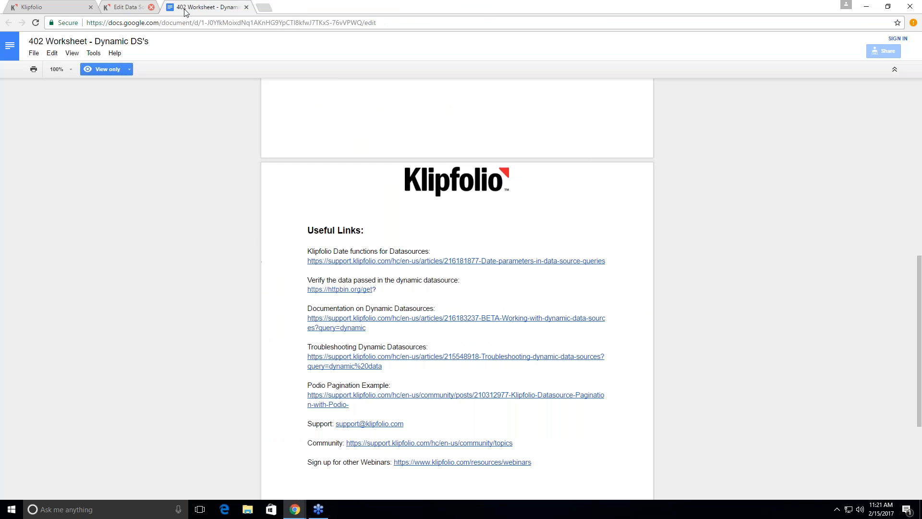
left_click(72, 11)
left_click(133, 9)
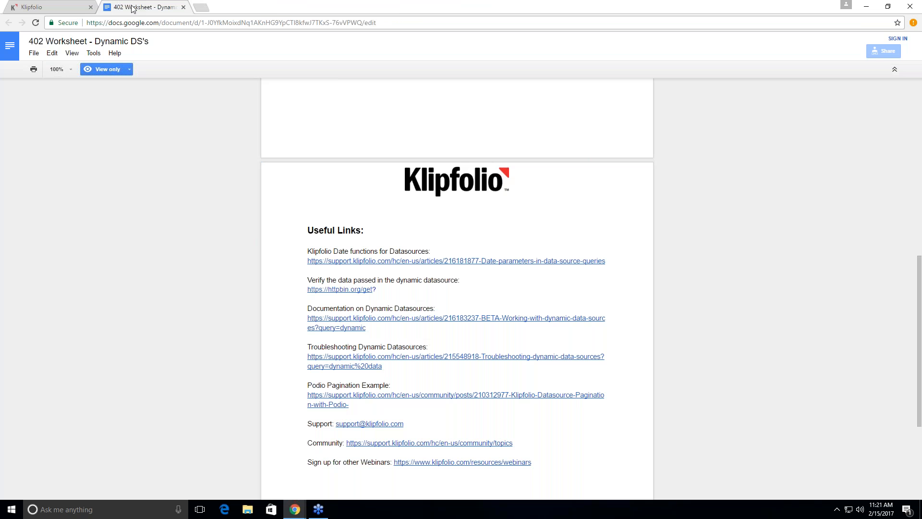
left_click(183, 9)
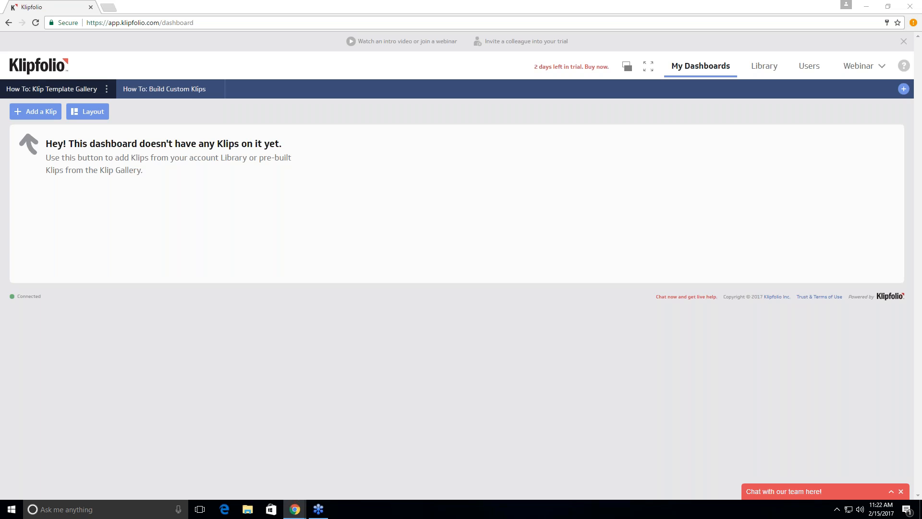
Dock the Asana Tasks (Static) page in the browser window, reconfigure that data source, highlight its query URL's project ID, and retrieve the resource
mouse_move(336, 1)
left_mouse_down()
mouse_move(353, 30)
mouse_move(357, 17)
mouse_move(339, 18)
left_mouse_up()
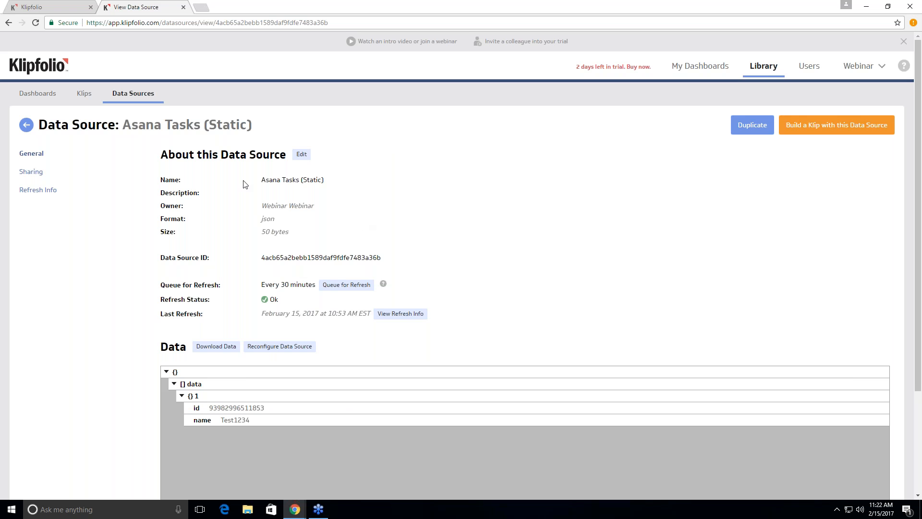
left_click(280, 346)
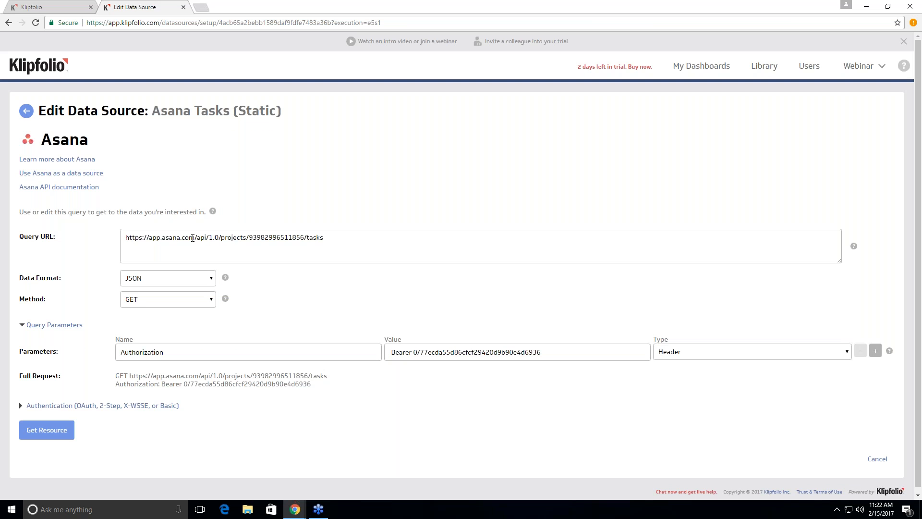
left_click_drag(248, 237, 302, 230)
left_click(45, 433)
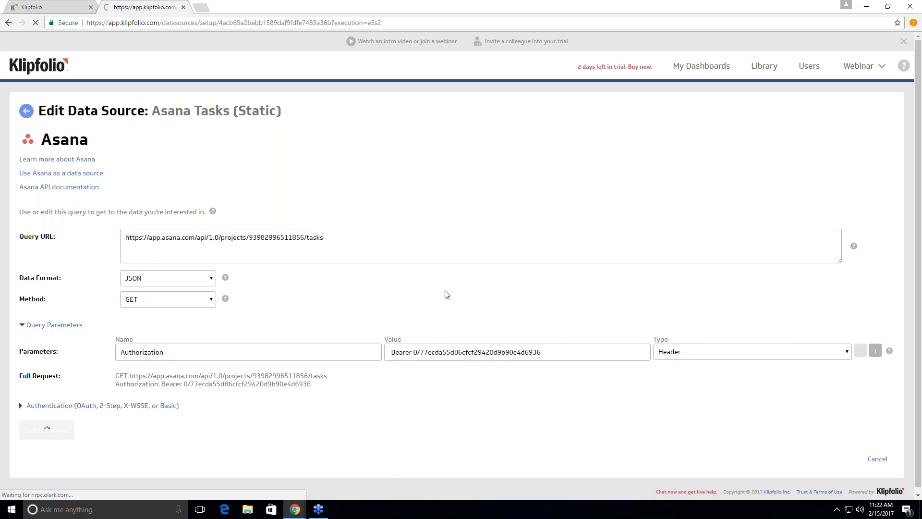
Review the data retrieved by the Asana tasks query, then close the data source page
scroll(377, 425, "down", 4)
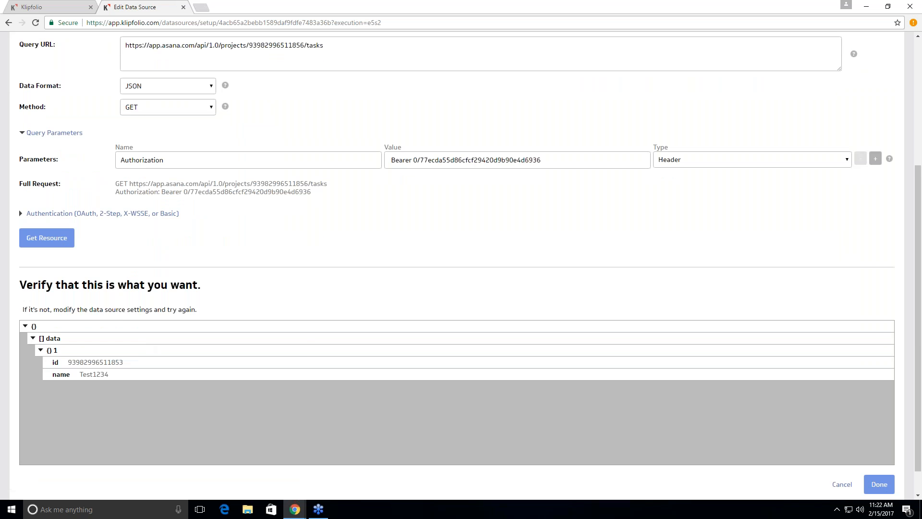
scroll(397, 411, "up", 2)
scroll(398, 414, "down", 2)
left_click(183, 7)
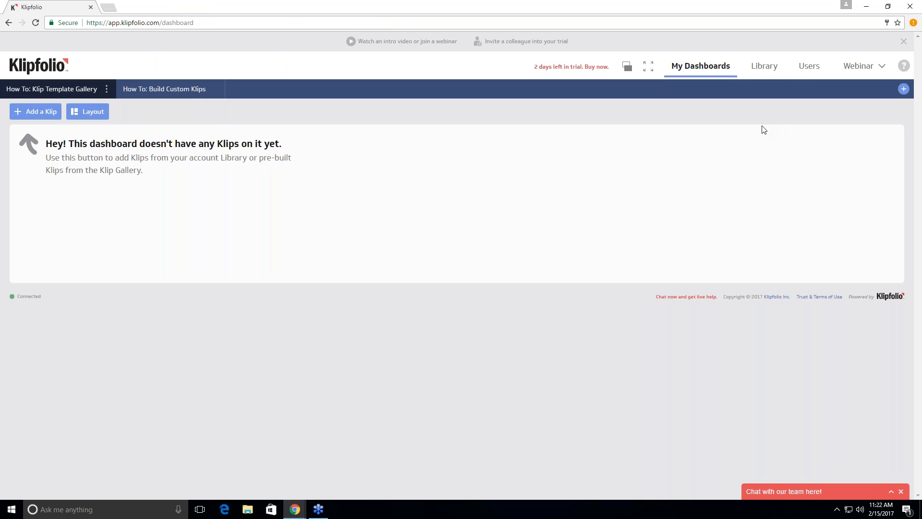
Add the ASANA TASKS Klip from the library to the dashboard and open it for editing
left_click(764, 67)
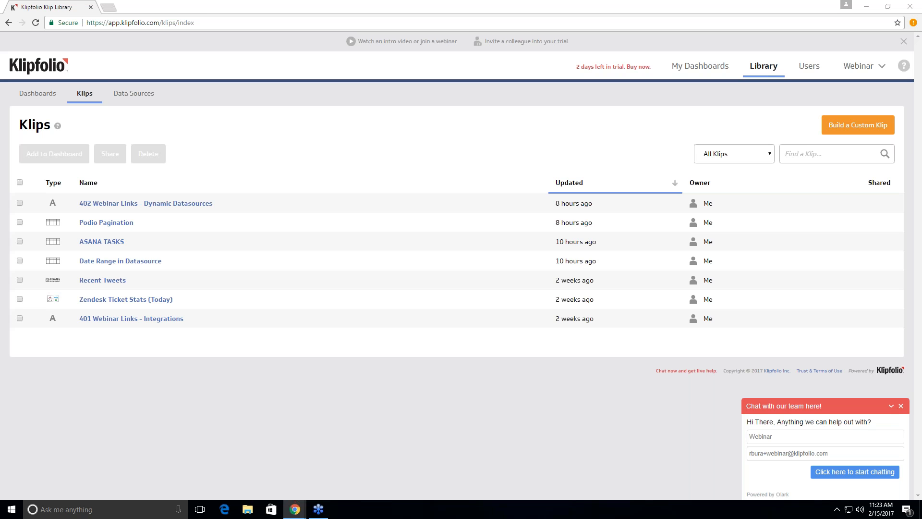
left_click(114, 242)
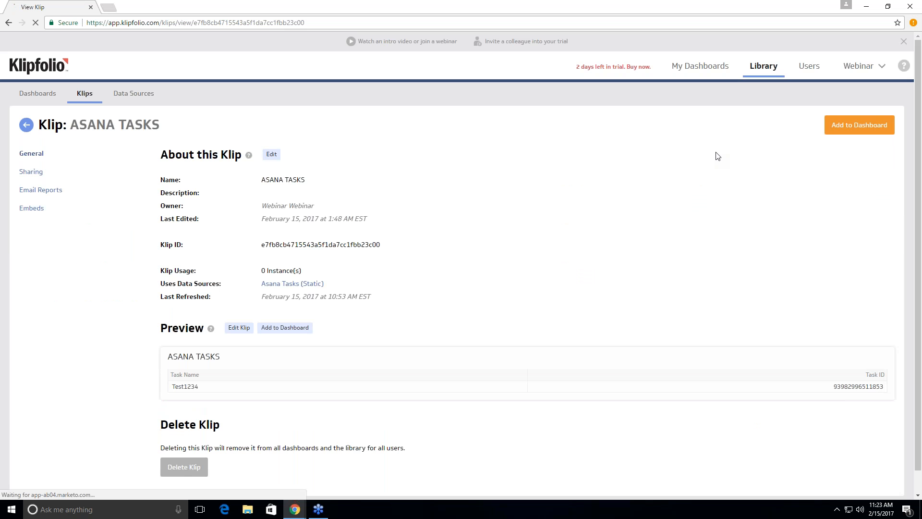
left_click(859, 125)
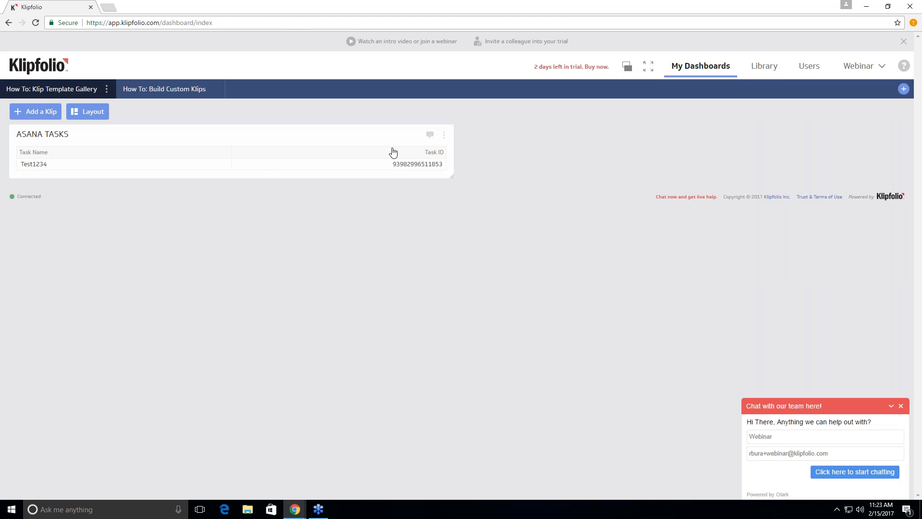
left_click(444, 135)
left_click(430, 152)
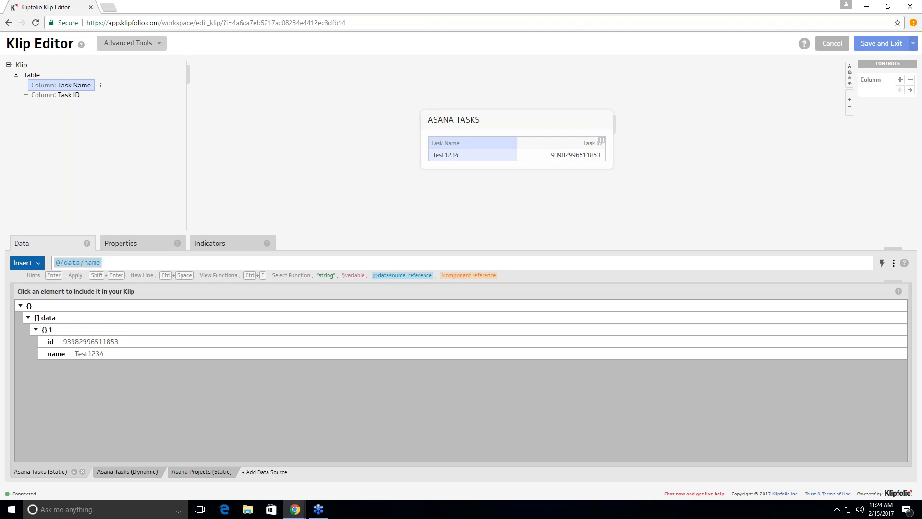
Look through the existing variables and the form for creating a new variable, closing both without changes
left_click(131, 43)
left_click(96, 93)
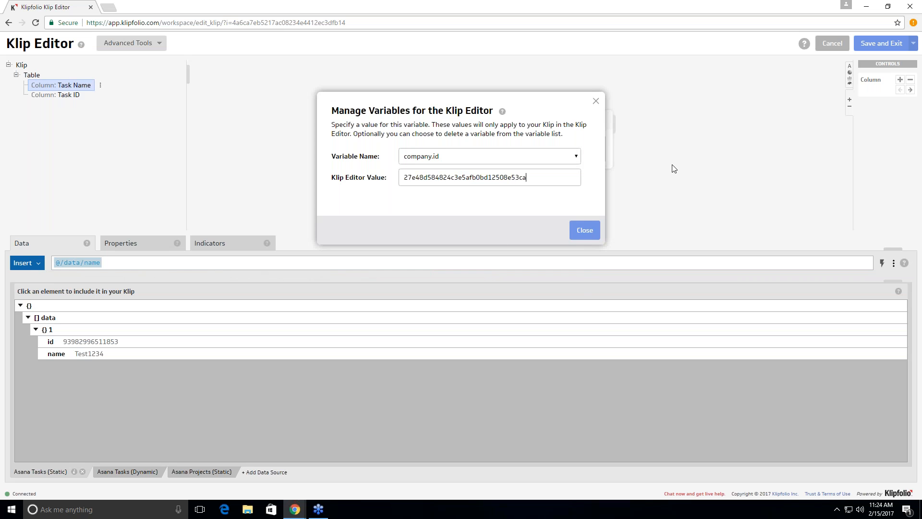
left_click(573, 156)
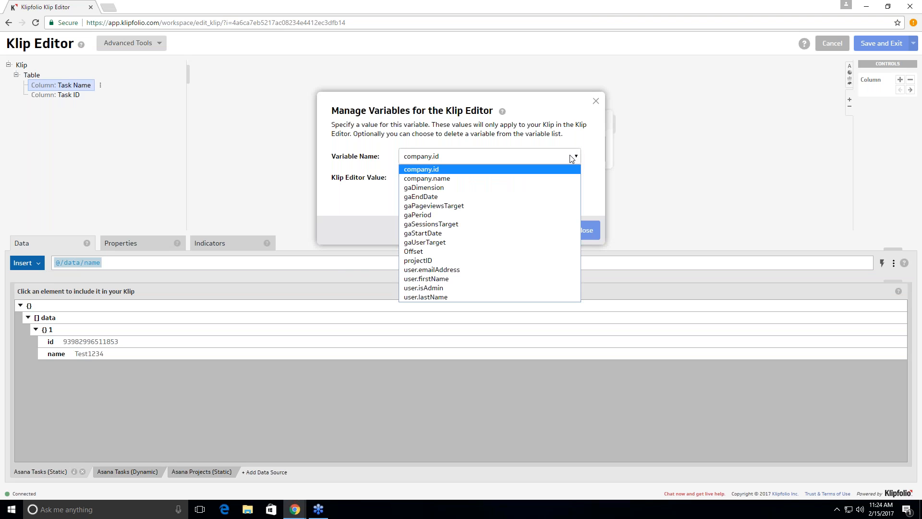
left_click(596, 102)
left_click(152, 44)
left_click(134, 79)
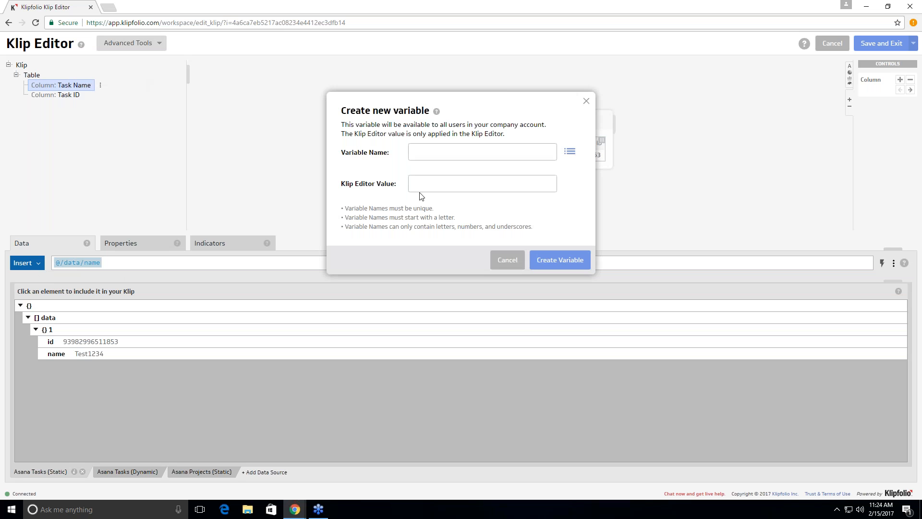
left_click(583, 102)
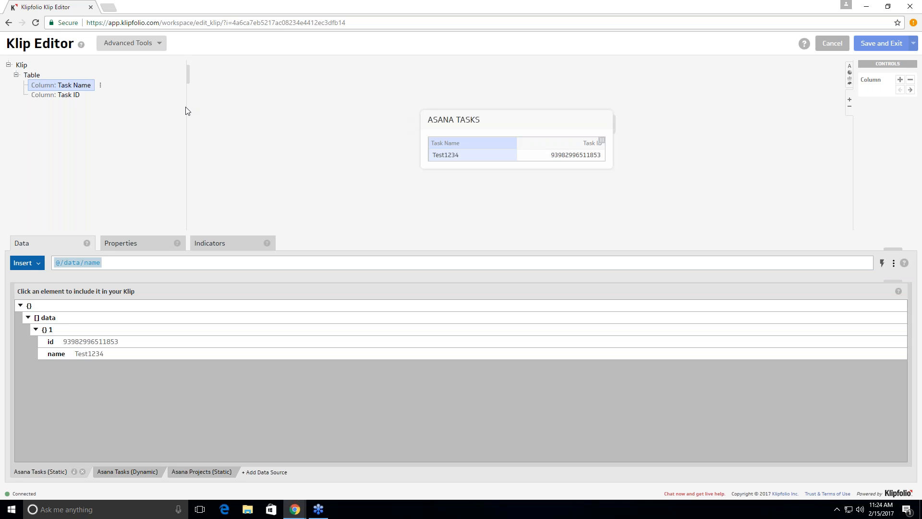
Add a User Input Control above the task table and label it "Select The Project ID"
left_click(848, 67)
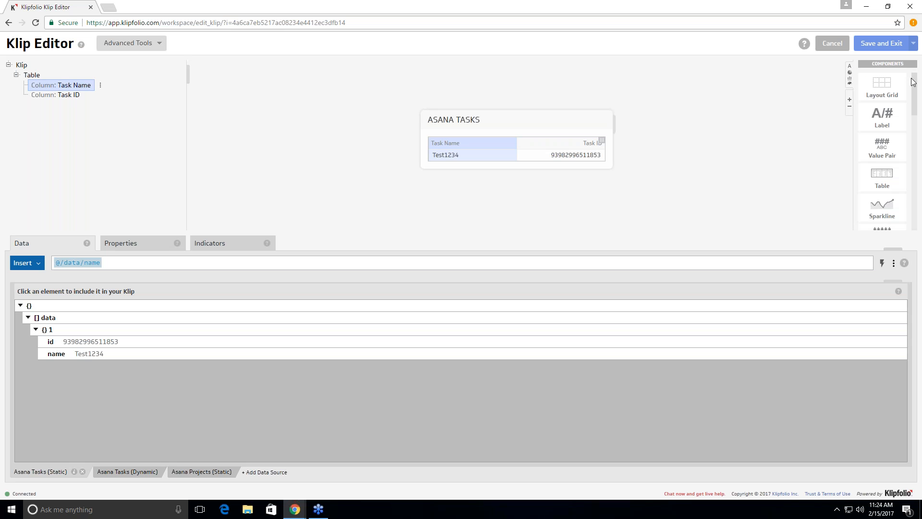
scroll(898, 107, "down", 5)
scroll(889, 142, "down", 4)
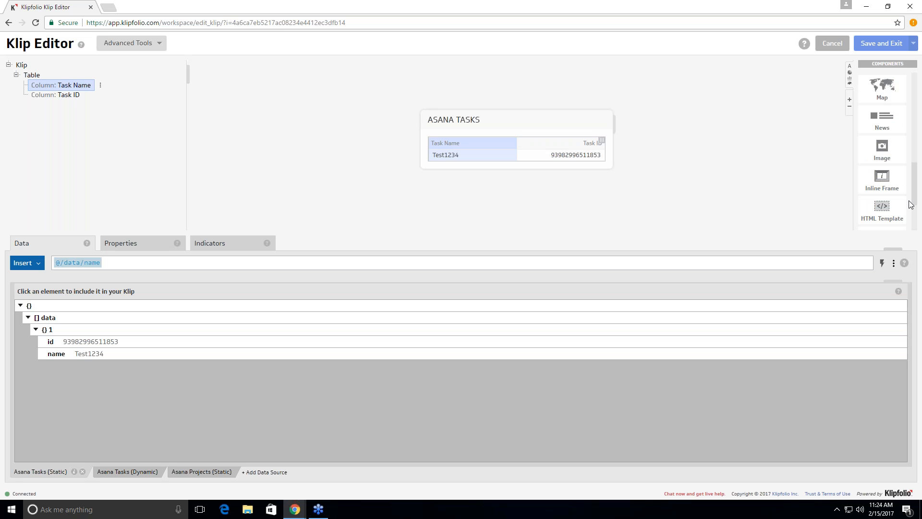
left_click_drag(914, 186, 915, 208)
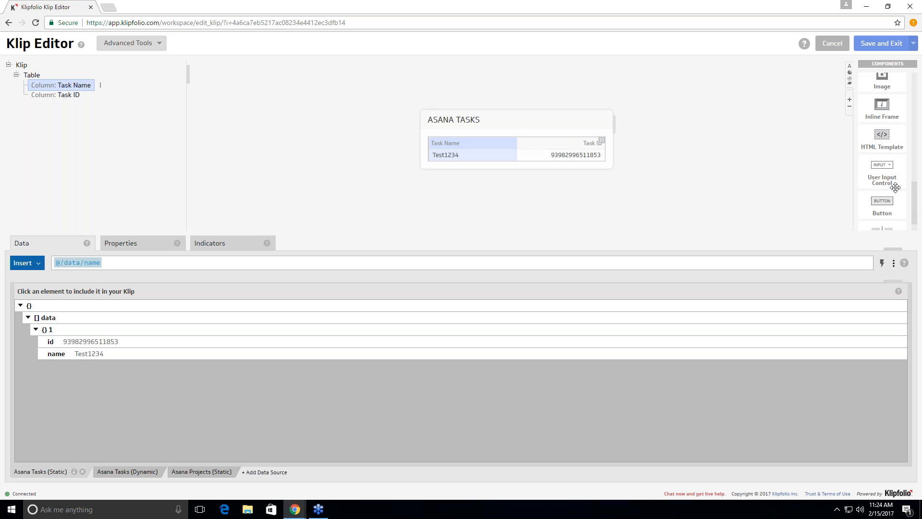
left_click_drag(882, 177, 526, 145)
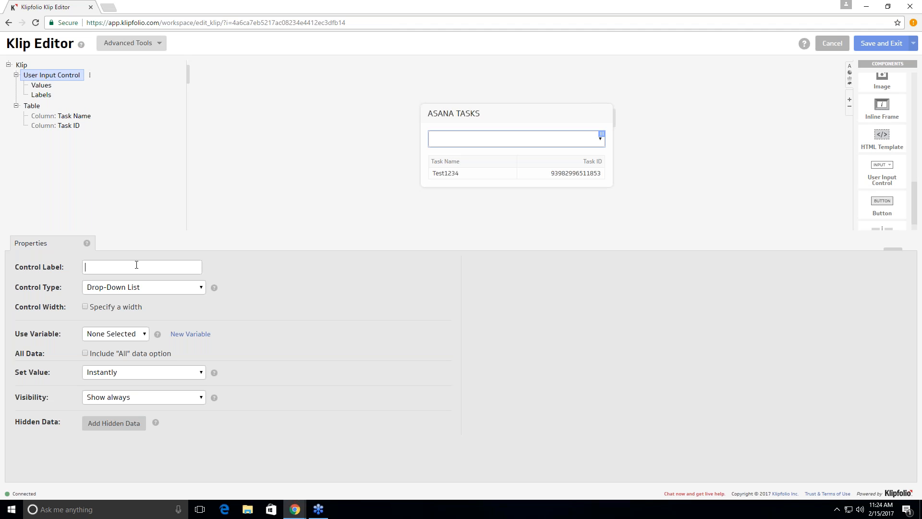
type("Select The Project ID")
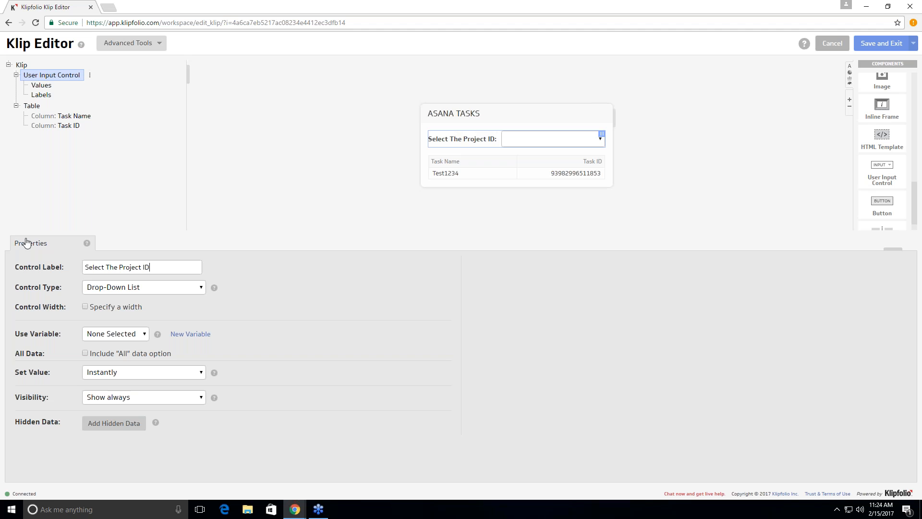
Fill the control's values with id and its labels with name from the Asana Projects (Static) data source
left_click(40, 87)
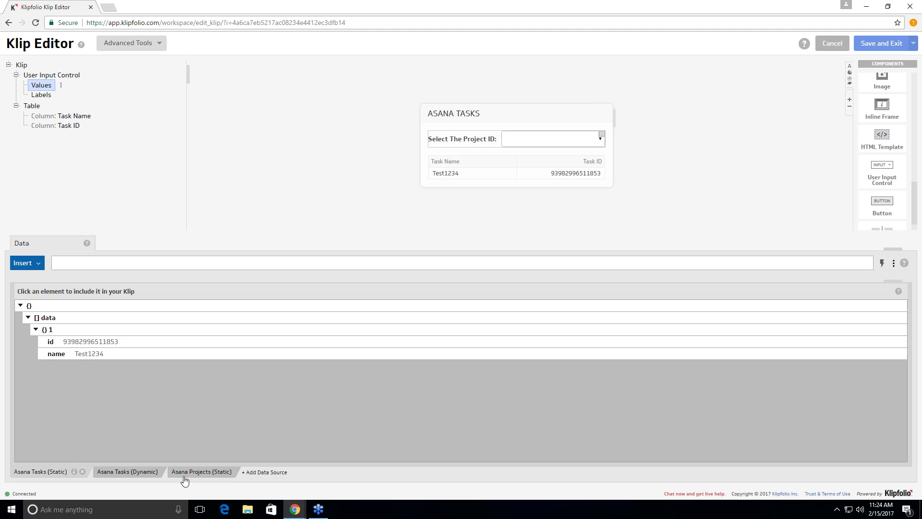
left_click(202, 472)
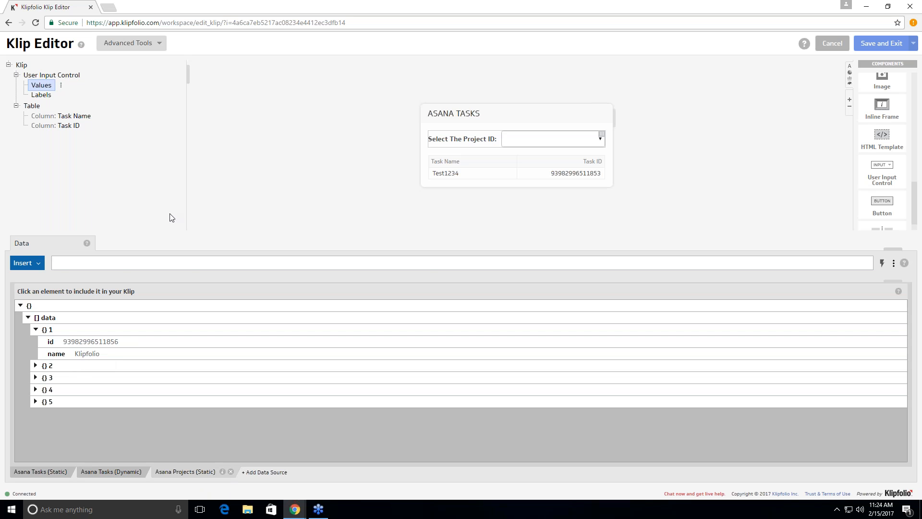
left_click(80, 342)
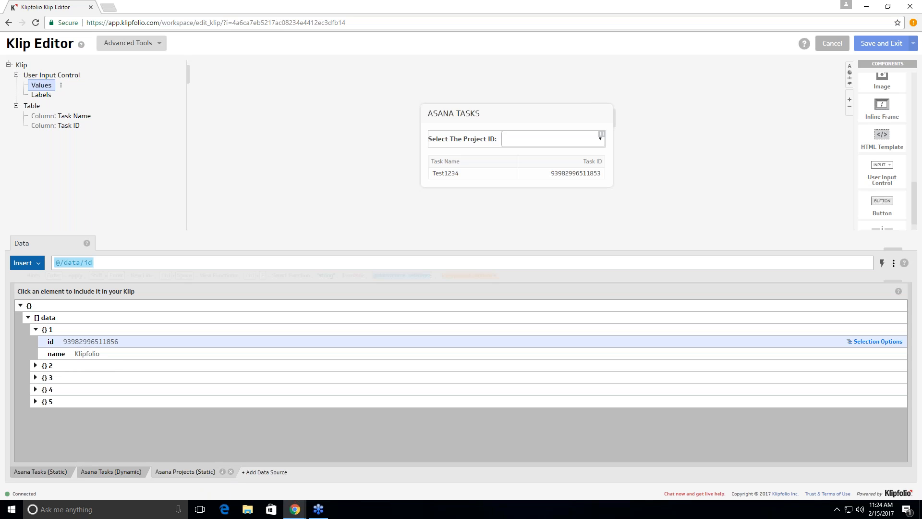
left_click(39, 95)
left_click(84, 357)
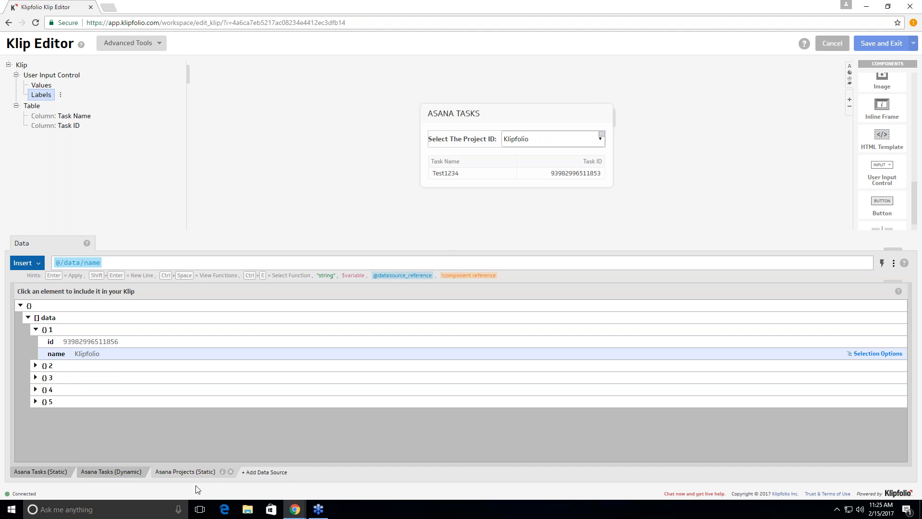
Try to create a new variable named projectID for the user input control
left_click(50, 88)
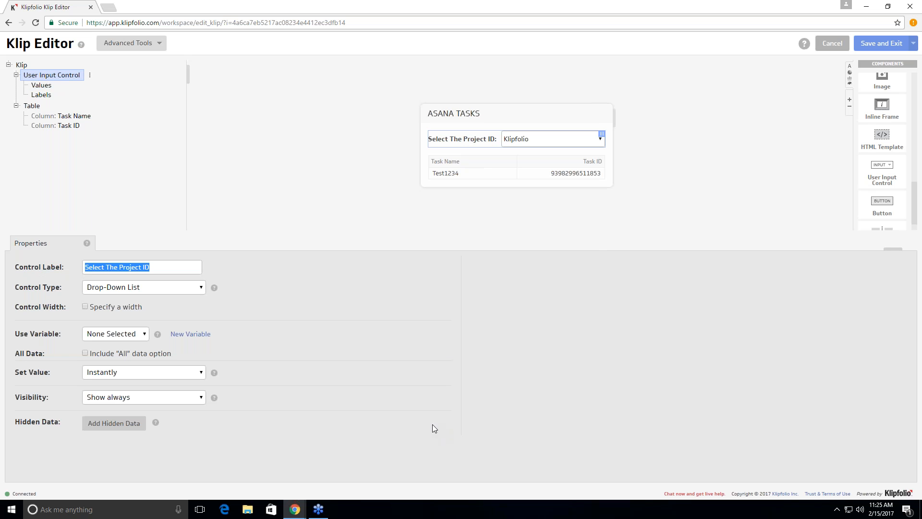
left_click(192, 334)
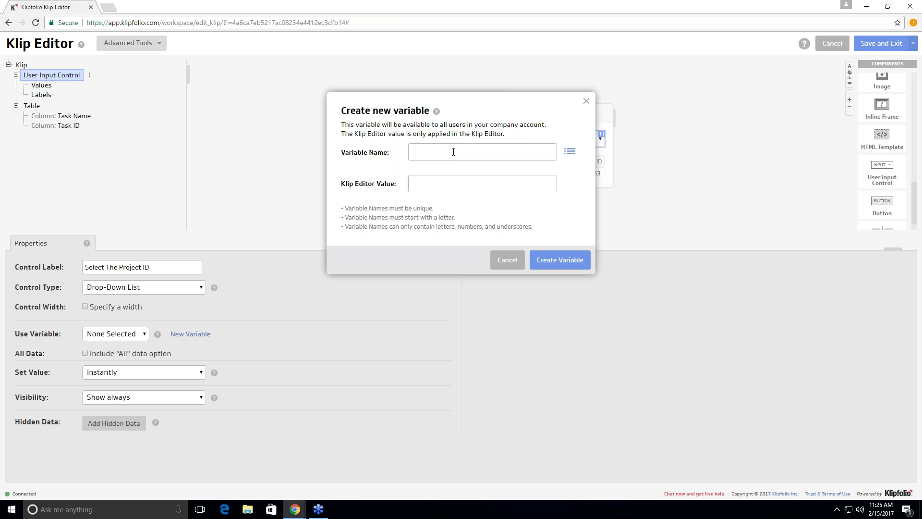
type("projectID")
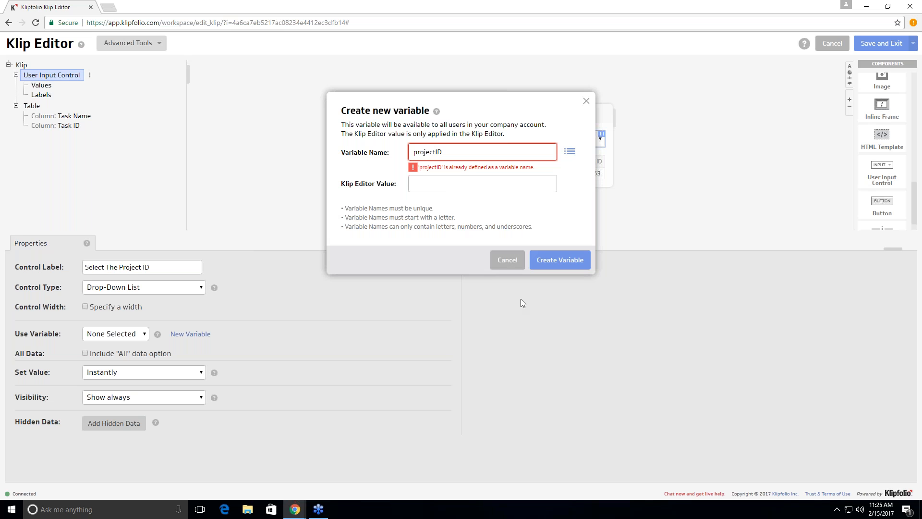
left_click(495, 262)
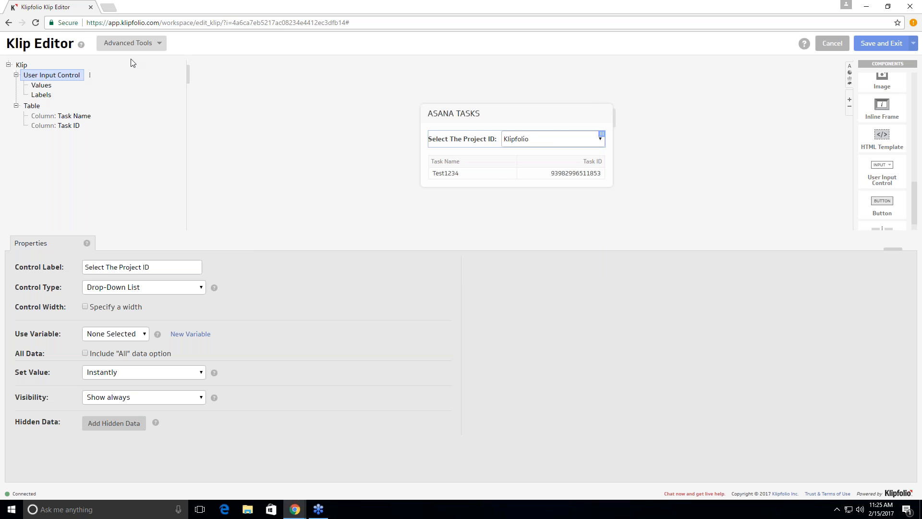
Check the Klip Editor value of the existing projectID variable
left_click(132, 44)
left_click(141, 95)
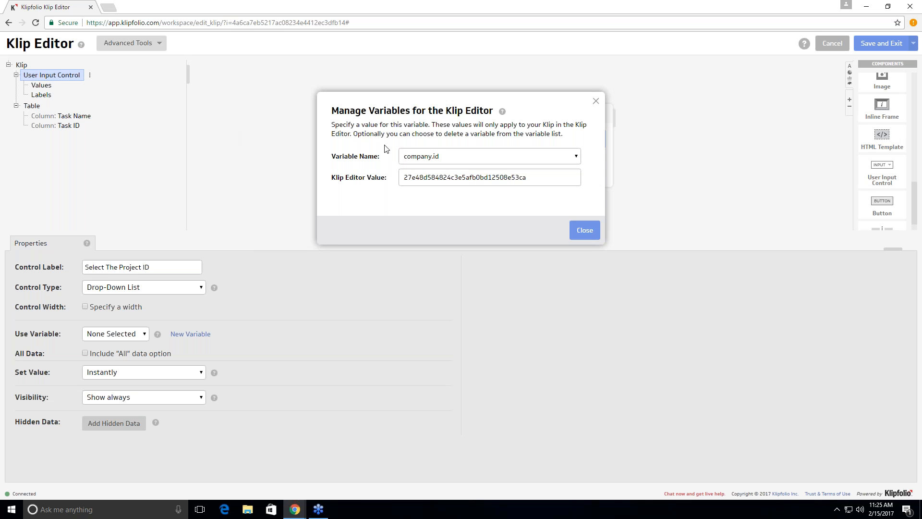
left_click(421, 159)
left_click(428, 258)
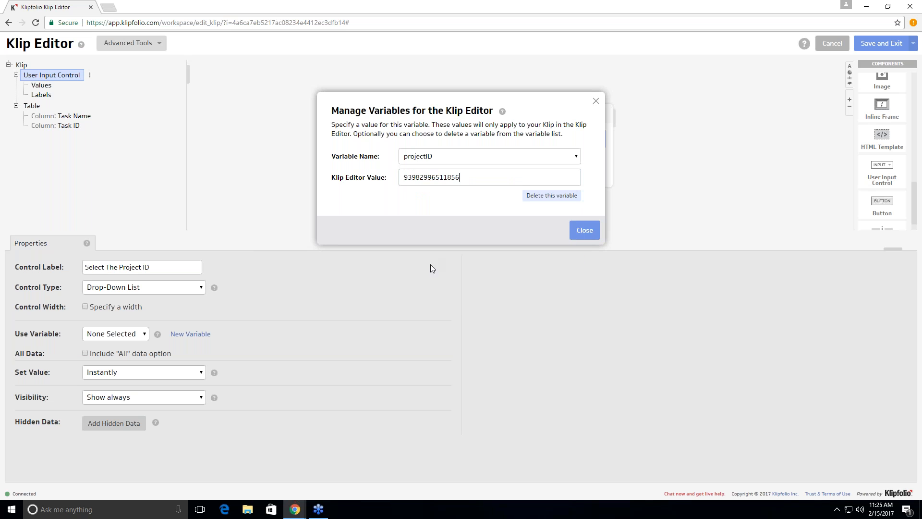
double_click(406, 177)
left_click(579, 230)
Assign the projectID variable to the user input control
left_click(140, 335)
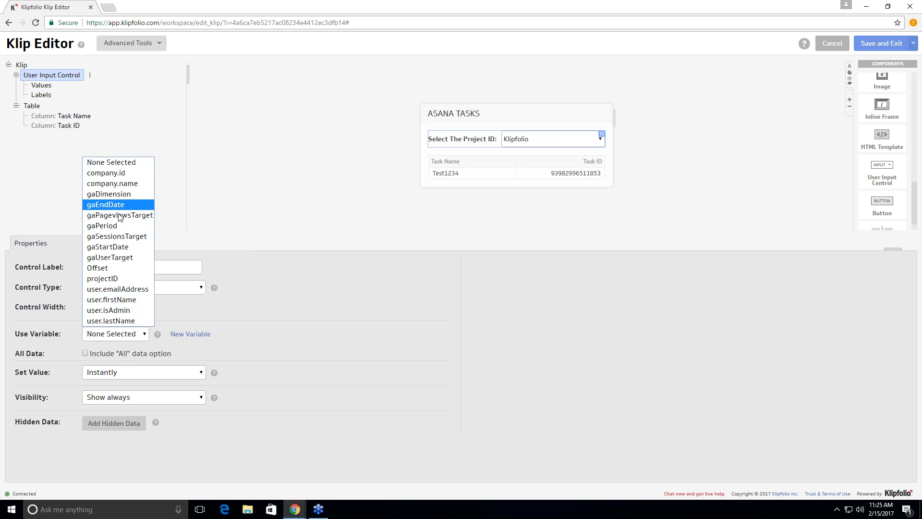
left_click(102, 279)
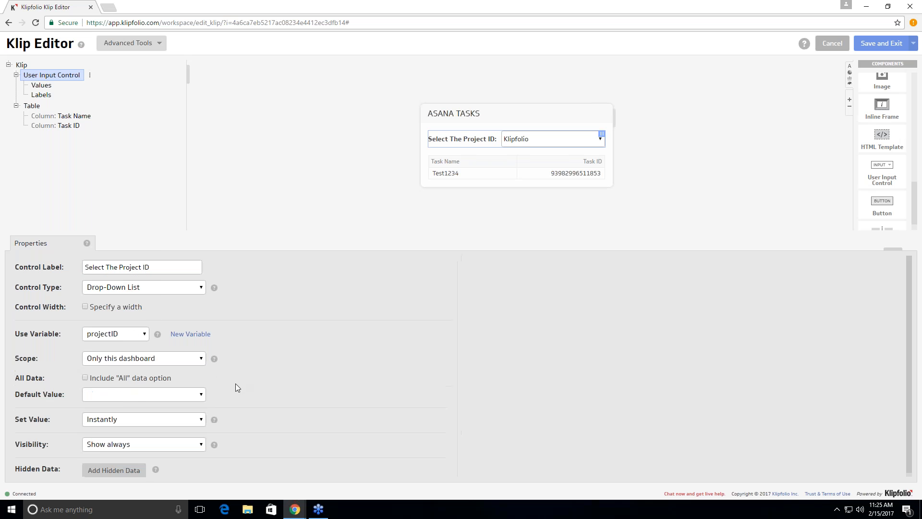
scroll(254, 374, "down", 1)
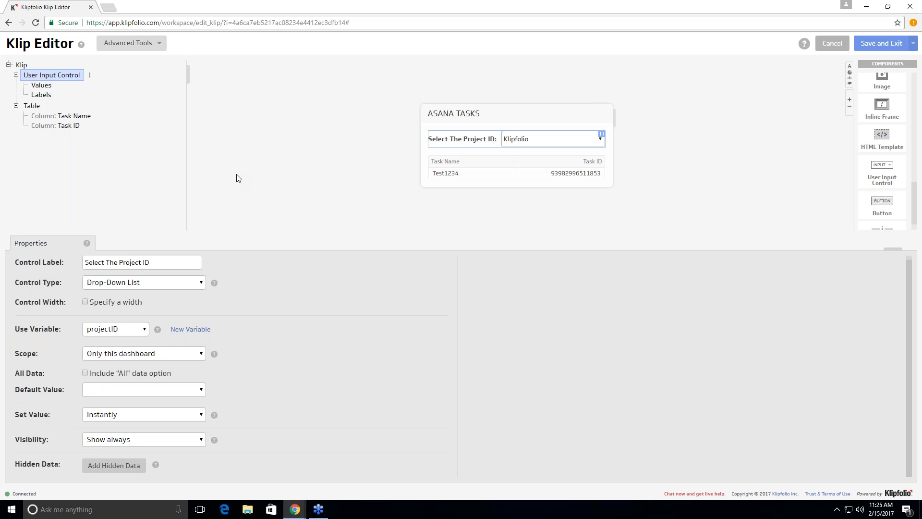
Show the Task Name column's data and open its Asana Tasks (Static) data source for reconfiguration
left_click(65, 117)
left_click(46, 246)
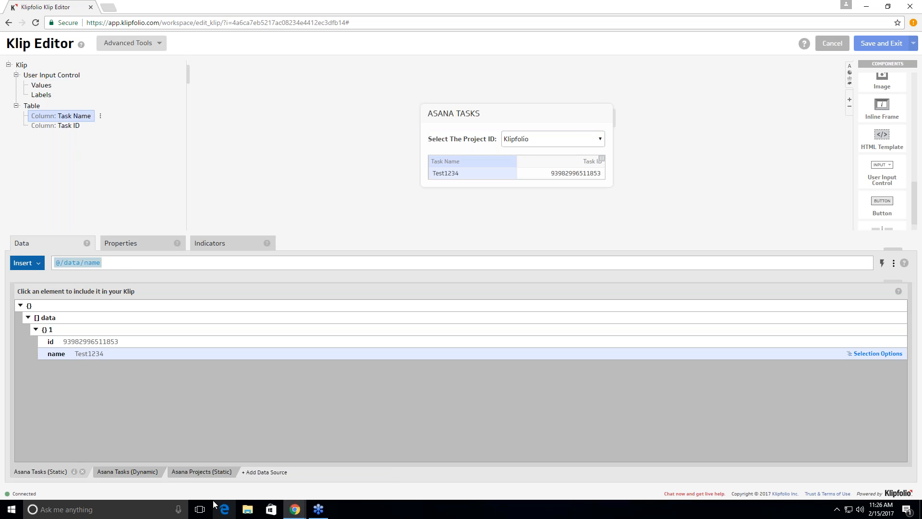
left_click(74, 472)
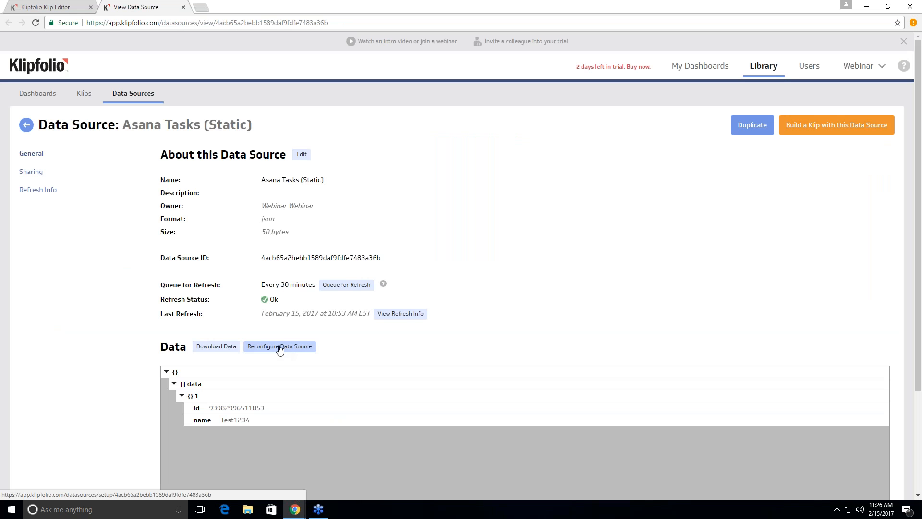
left_click(280, 346)
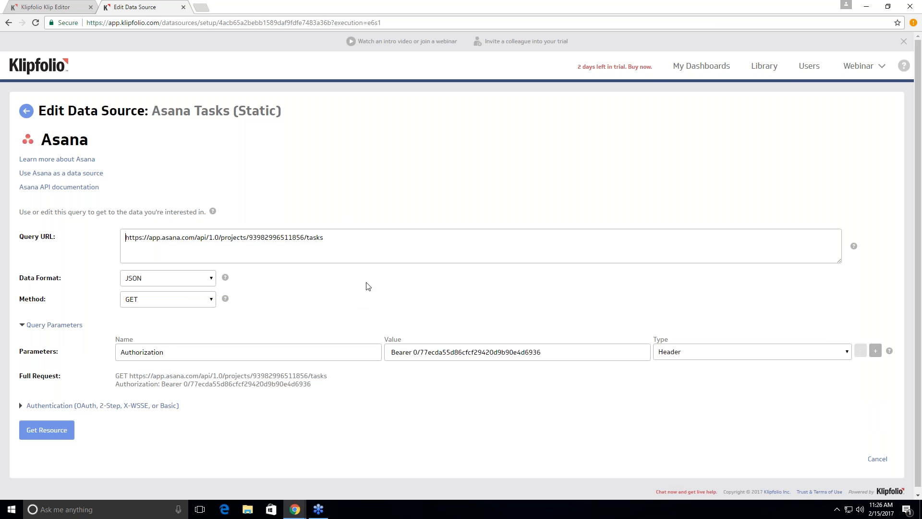
Open app.klipfolio.com in a new browser tab and go to the library's data sources list
left_click(202, 8)
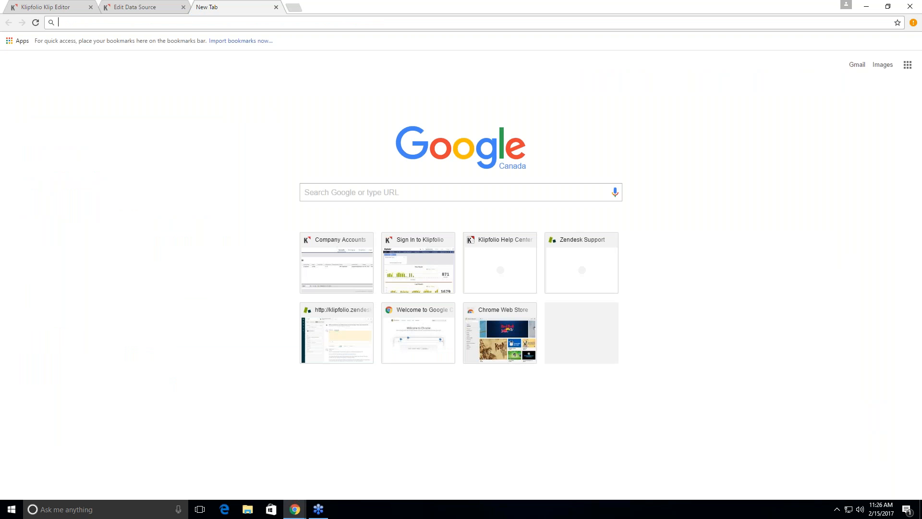
type("app.klipfolio.com")
key("Return")
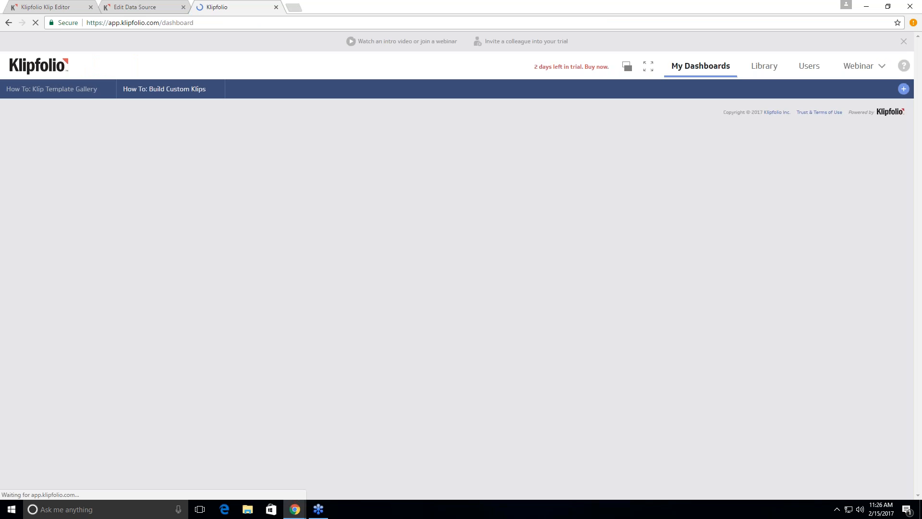
left_click(764, 66)
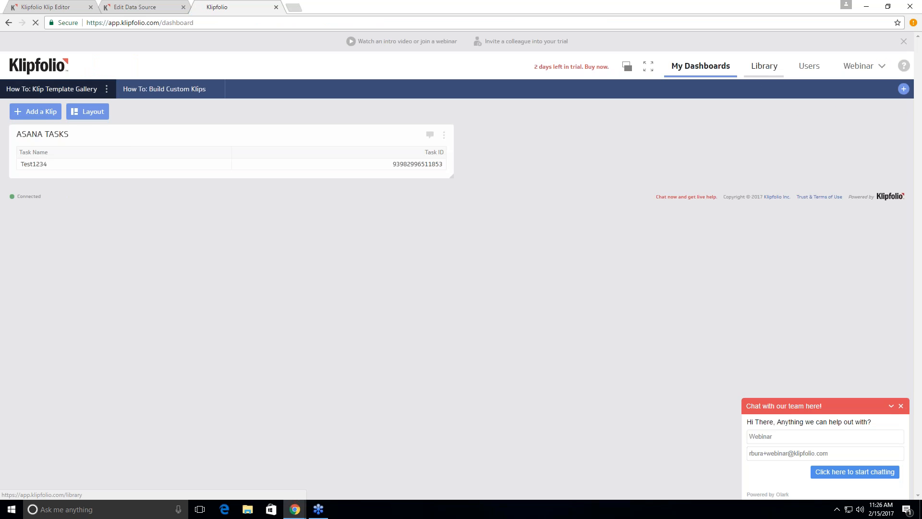
left_click(134, 94)
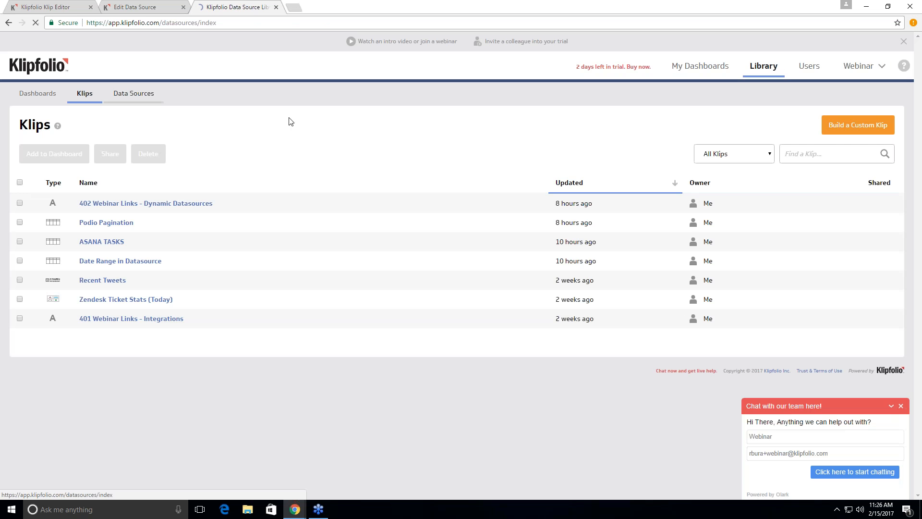
Start a new custom data source using the Asana service connector
left_click(848, 125)
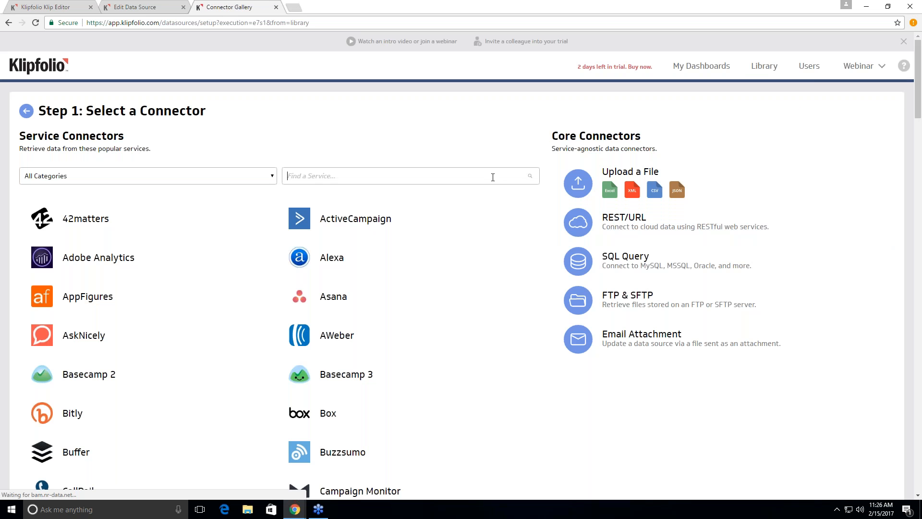
type("asana")
left_click(149, 222)
left_click(637, 179)
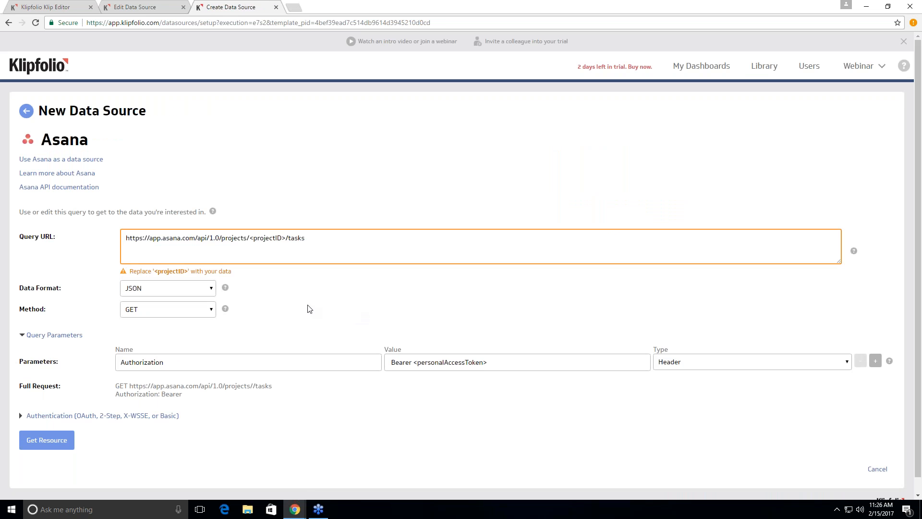
Replace the <projectID> placeholder in the query URL with {props.projectID}
scroll(309, 308, "down", 1)
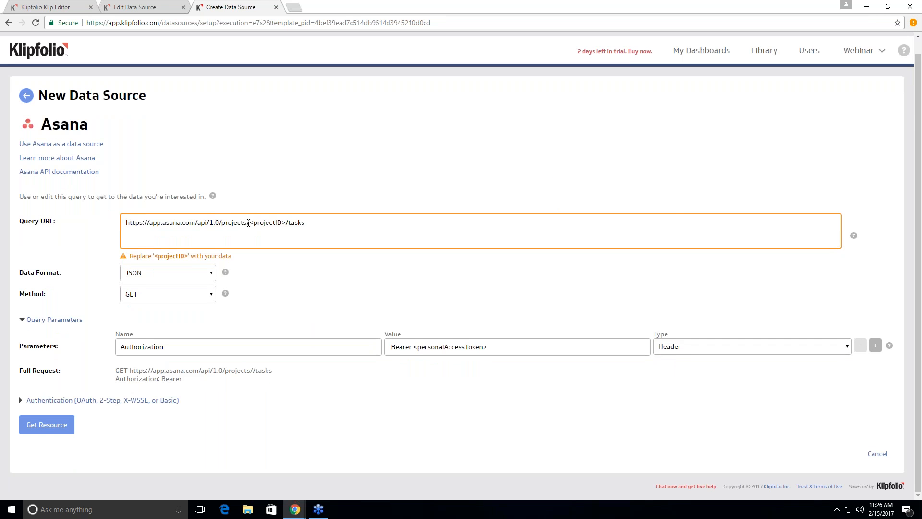
left_click_drag(249, 223, 287, 223)
type("{}")
type("props")
type(".")
type("projectI")
type("D")
left_click_drag(250, 223, 301, 226)
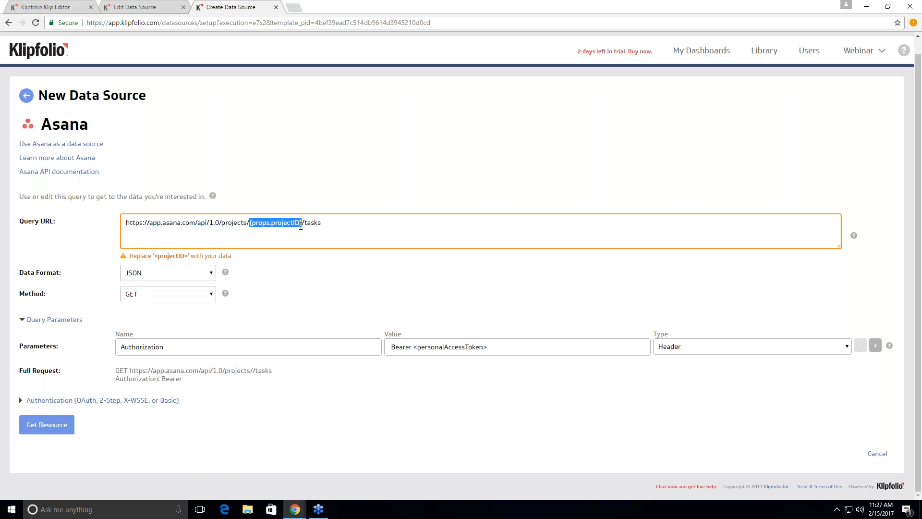
left_click(259, 224)
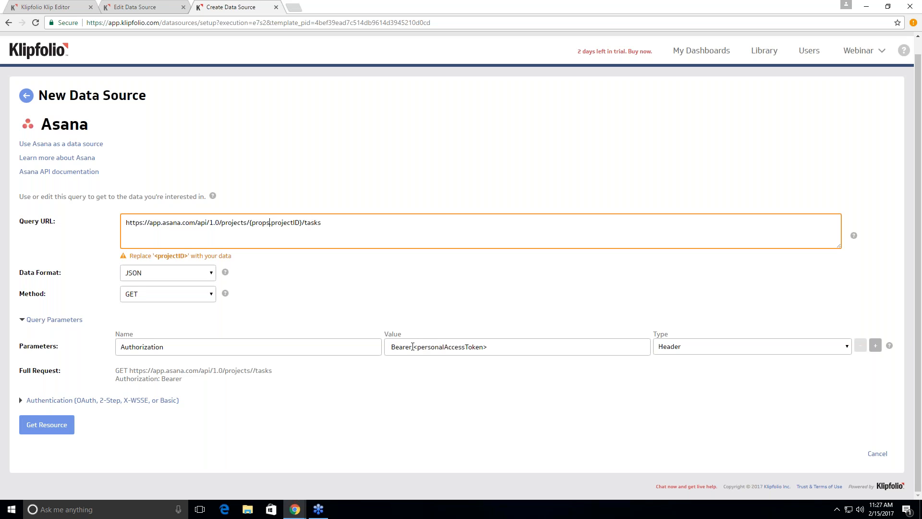
Replace the Authorization parameter's token placeholder after Bearer with the personal access token copied from the Asana Tasks (Static) data source
left_click(414, 346)
key("BackSpace")
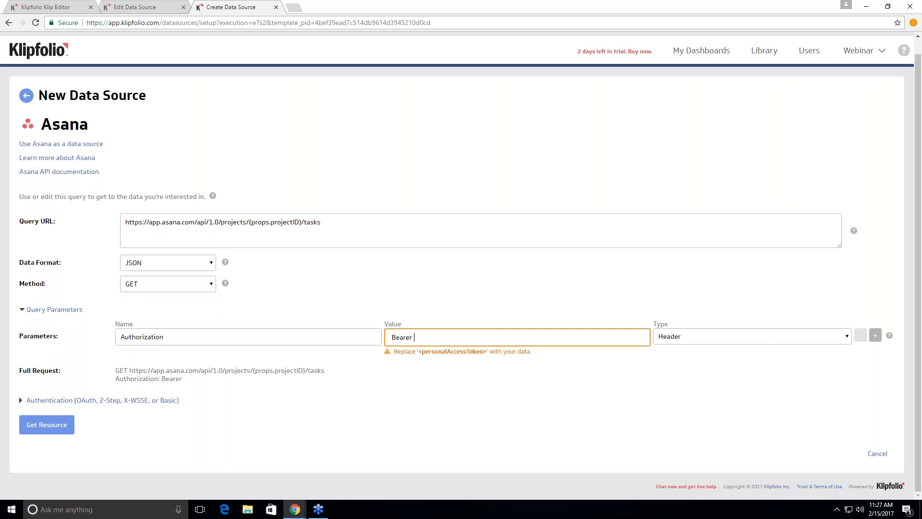
left_click(150, 10)
left_click_drag(414, 353, 542, 353)
right_click(532, 356)
left_click(554, 379)
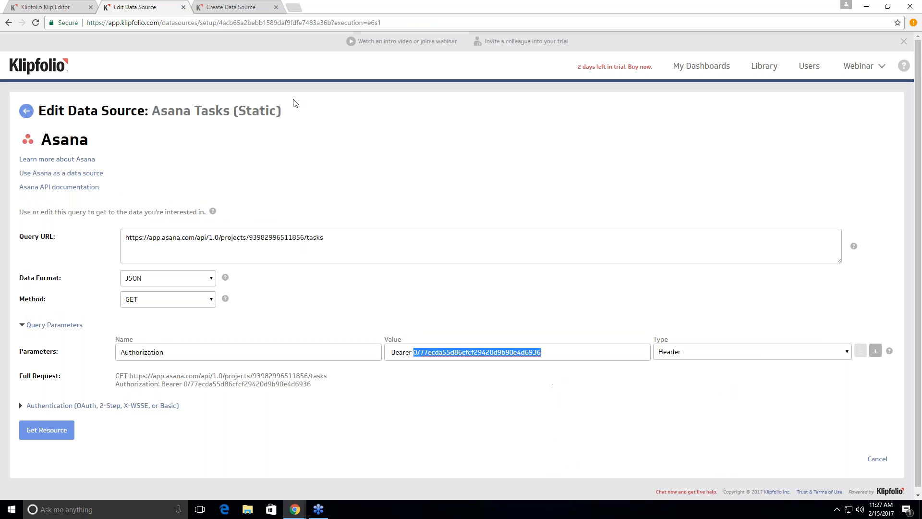
left_click(241, 7)
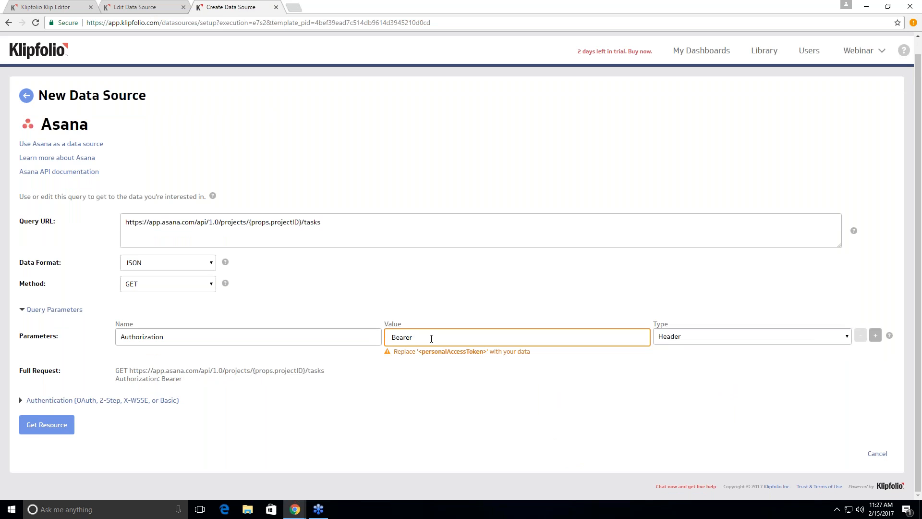
key("ctrl+v")
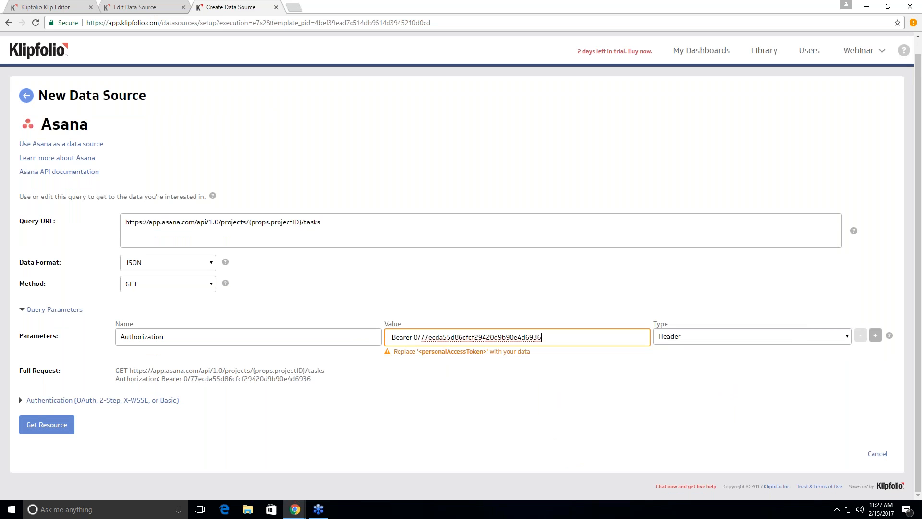
Retrieve the resource, accept the returned data and save the data source as Asana Tasks (Dynamic2)
left_click(57, 427)
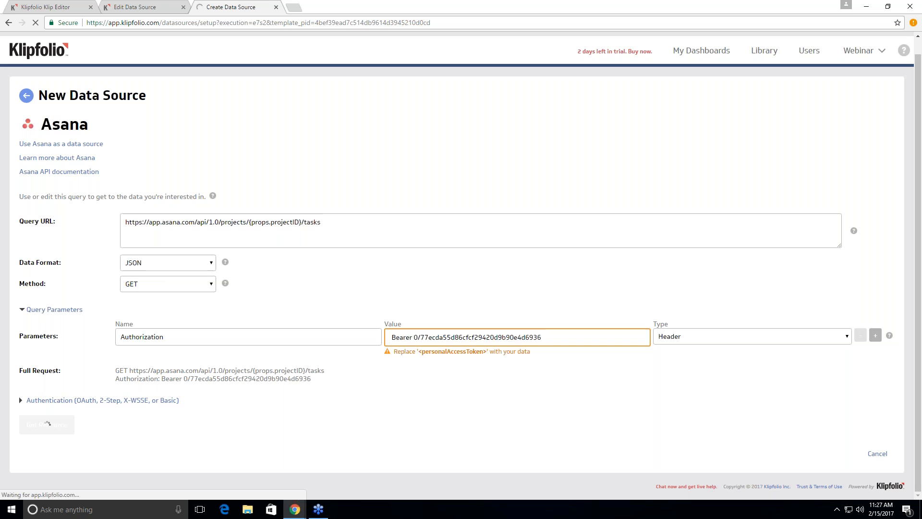
scroll(359, 287, "down", 5)
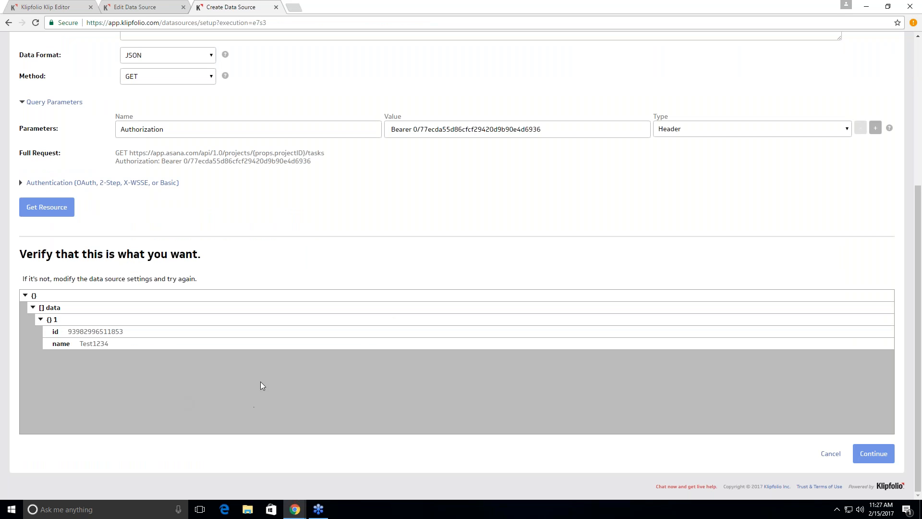
left_click(873, 455)
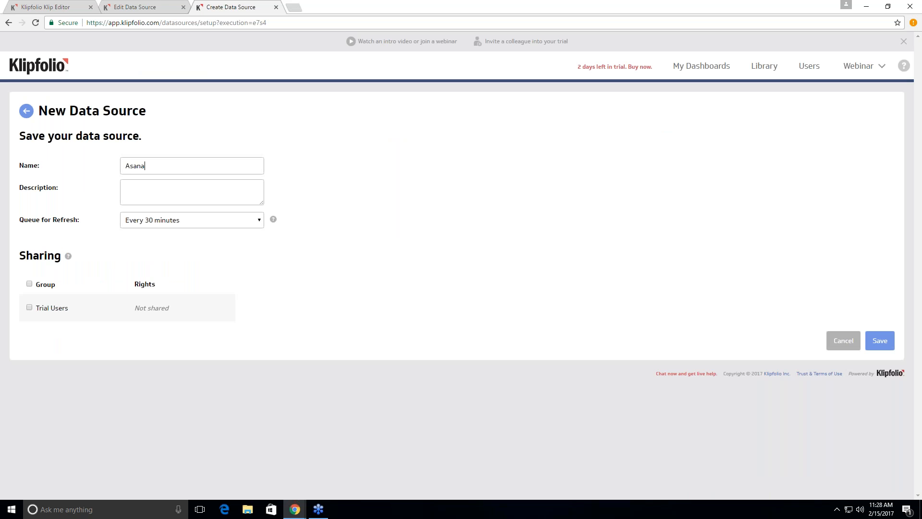
type("Tasks (Dynamic")
key("F1")
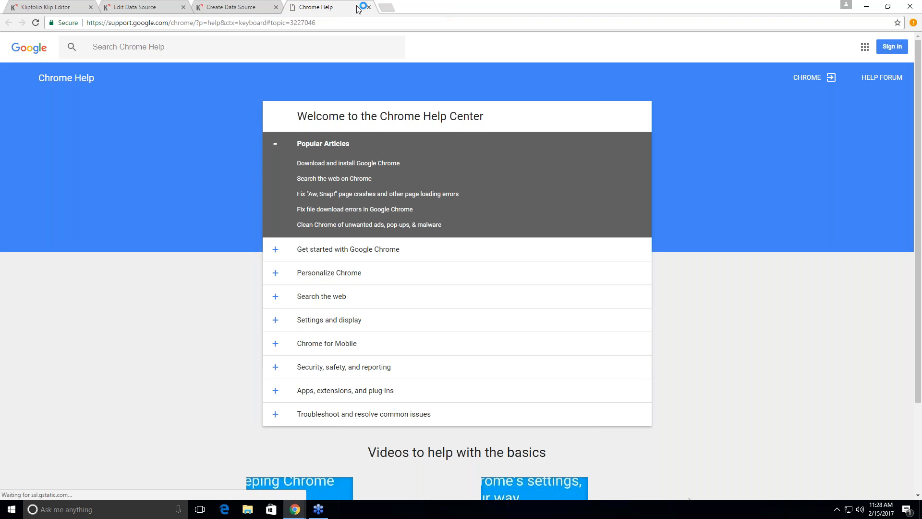
left_click(368, 7)
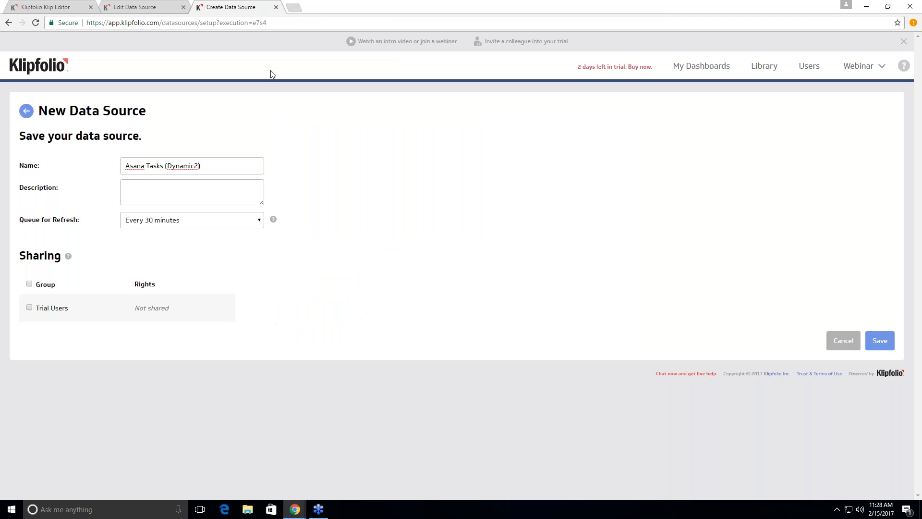
left_click(883, 342)
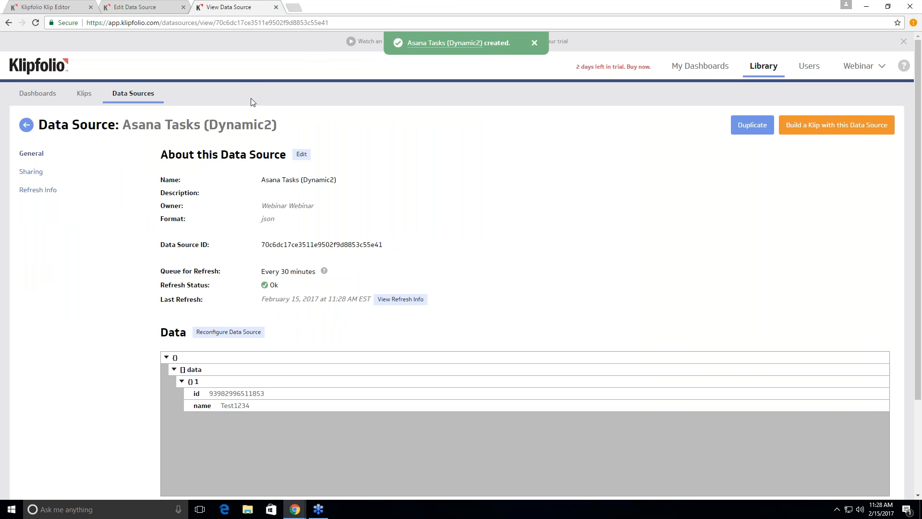
Return to the Klip Editor and add the Asana Tasks (Dynamic2) data source to the ASANA TASKS Klip
left_click(73, 7)
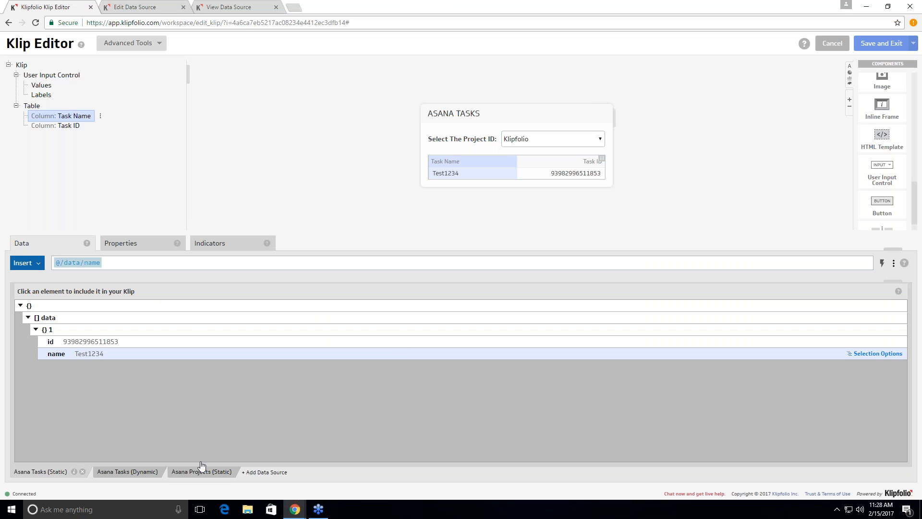
left_click(264, 472)
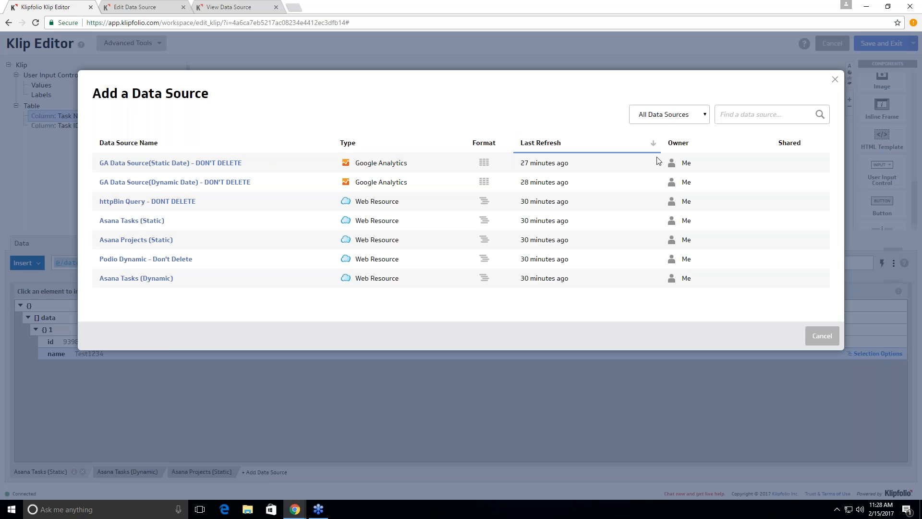
left_click(772, 115)
type("dyn")
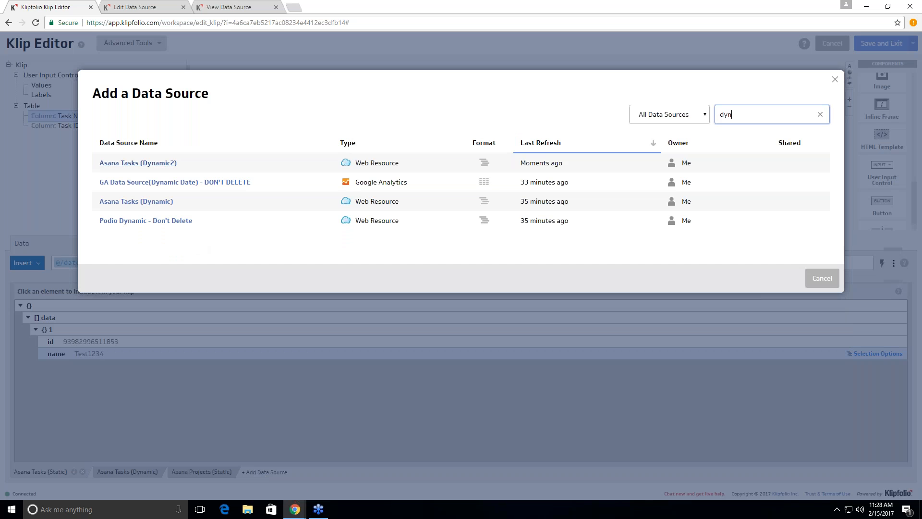
left_click(138, 163)
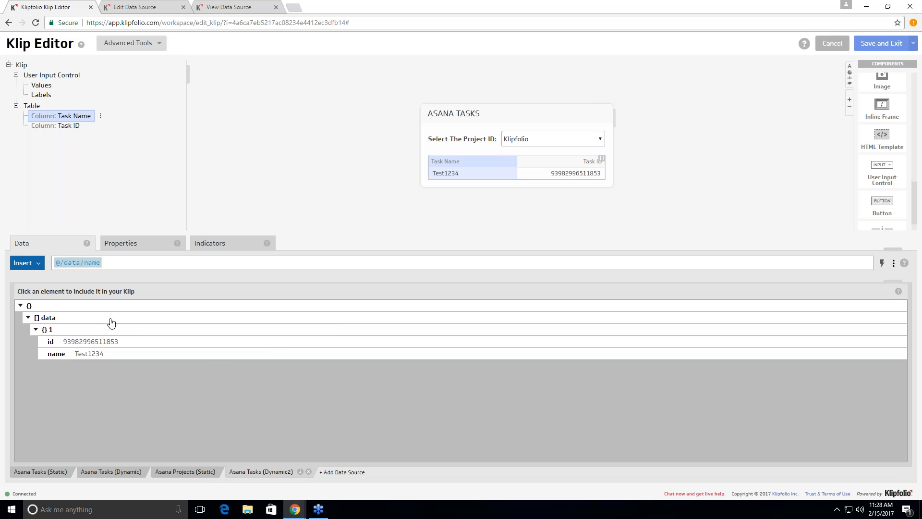
Add a second table component to the Klip below the existing task table
left_click_drag(918, 198, 920, 160)
scroll(920, 140, "down", 3)
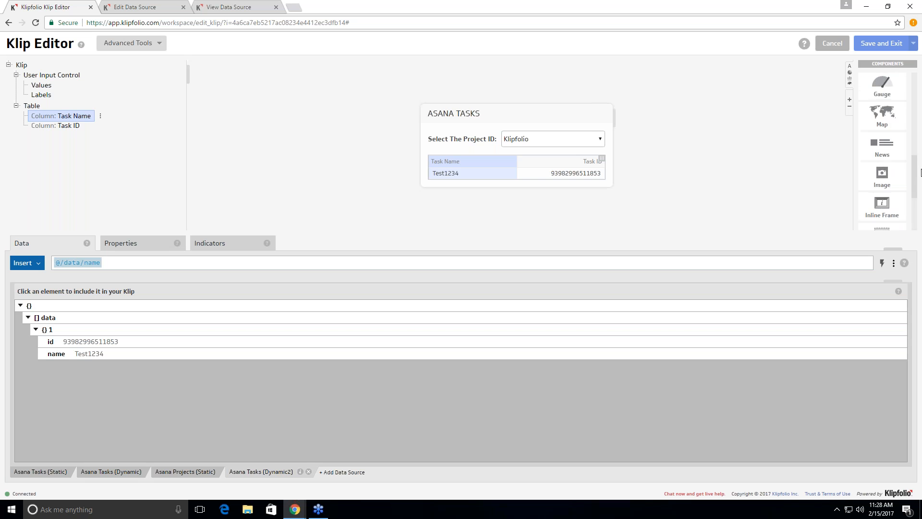
scroll(885, 153, "up", 4)
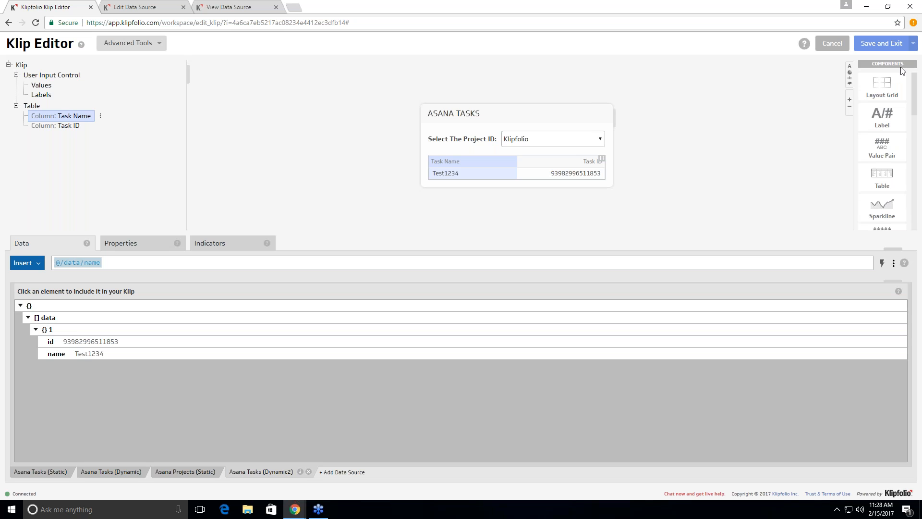
left_click_drag(885, 152, 492, 175)
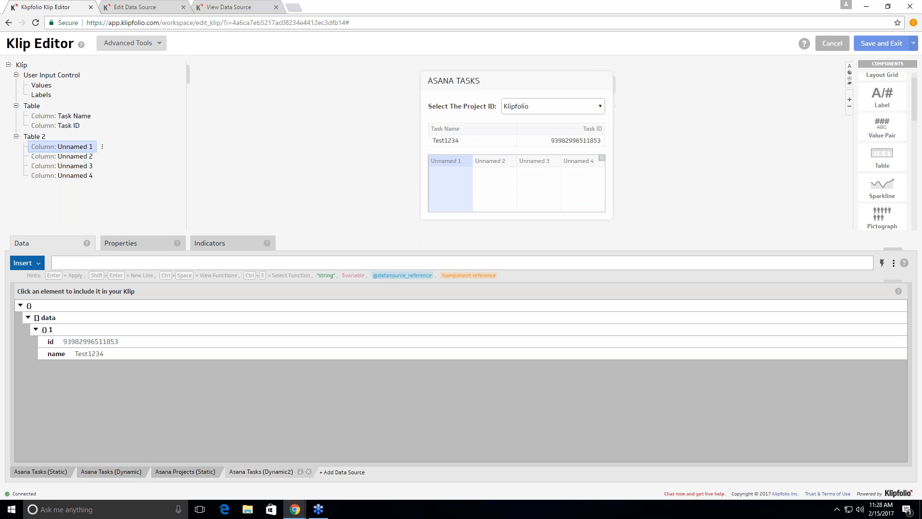
Delete the Unnamed 2 and Unnamed 3 columns from the second table
left_click(496, 165)
right_click(497, 165)
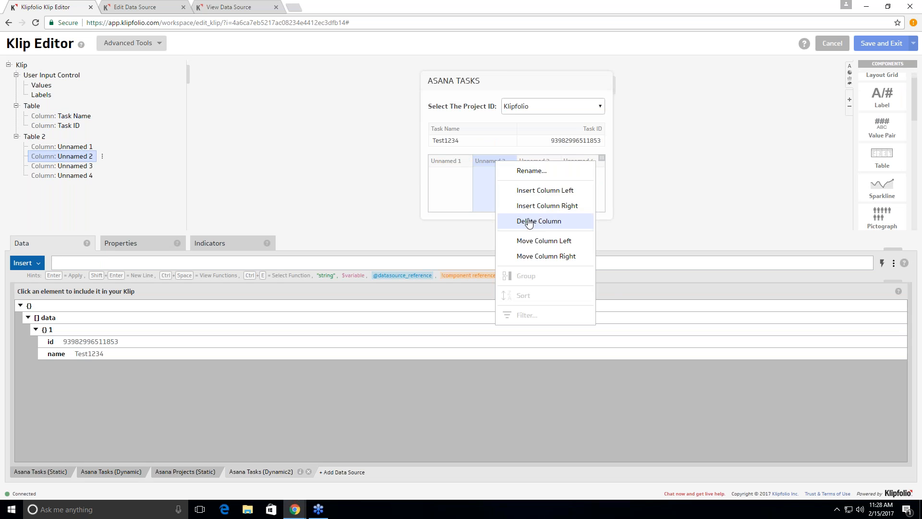
left_click(525, 221)
right_click(514, 164)
left_click(554, 222)
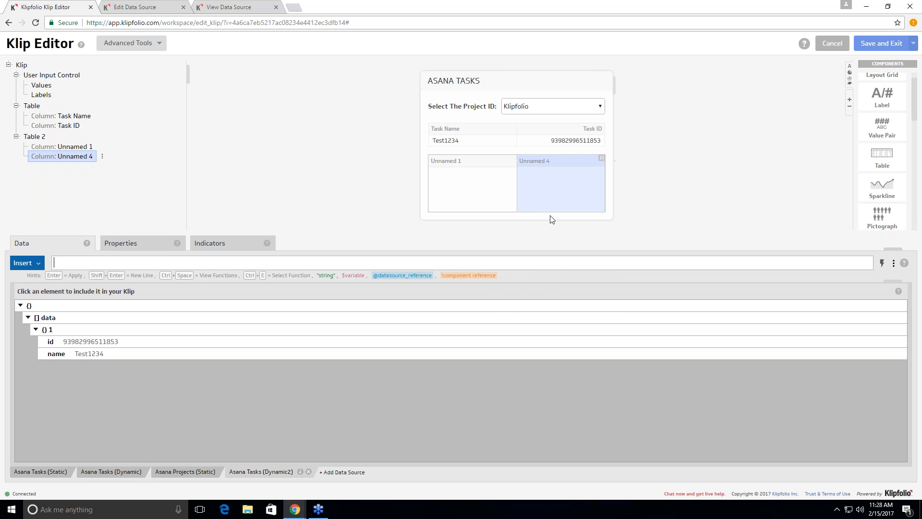
Fill column Unnamed 1 with the dynamic source's name field and Unnamed 4 with its id field, then save and exit the Klip
left_click(487, 176)
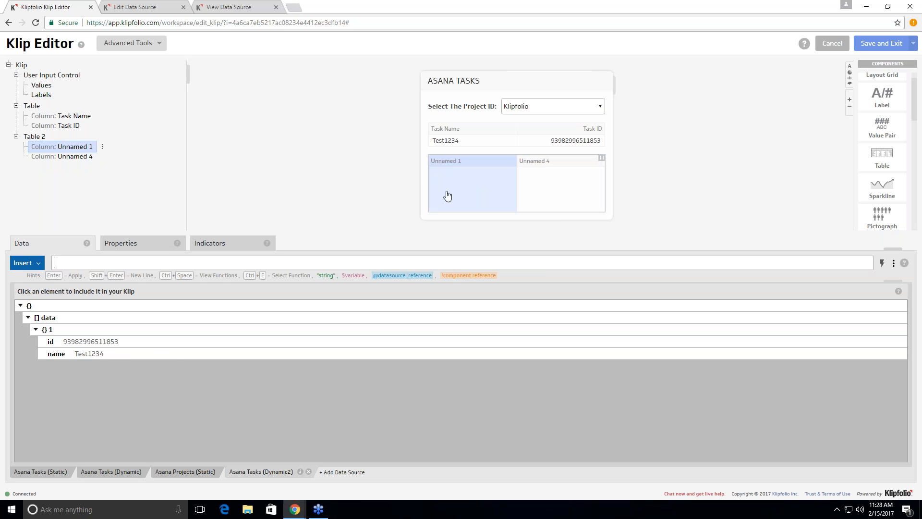
left_click(114, 354)
left_click(553, 196)
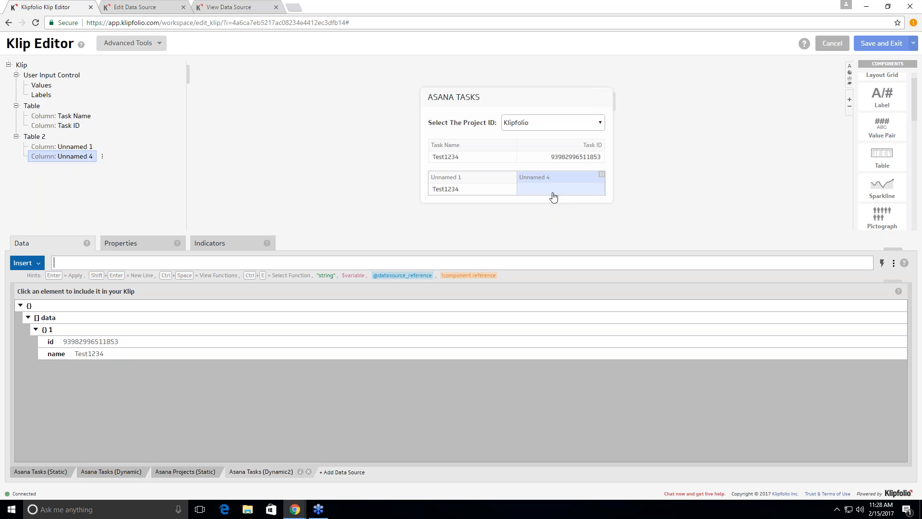
left_click(86, 342)
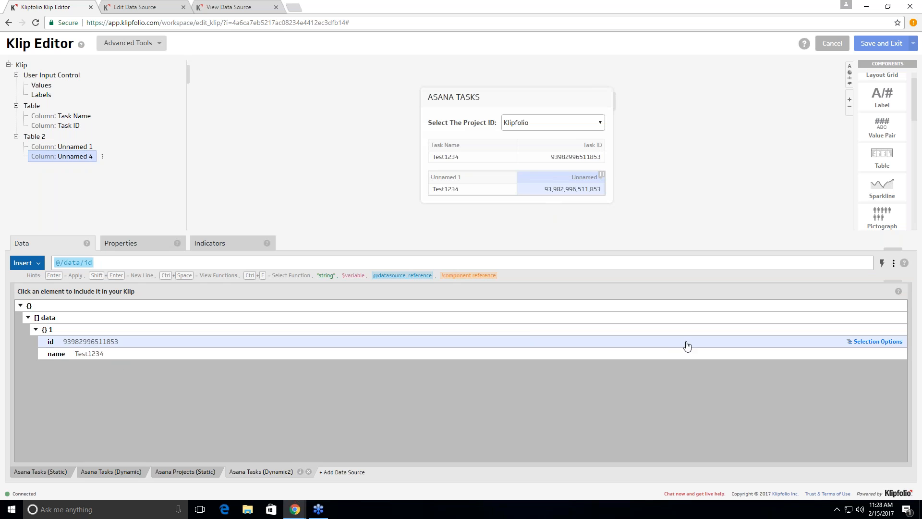
left_click(867, 53)
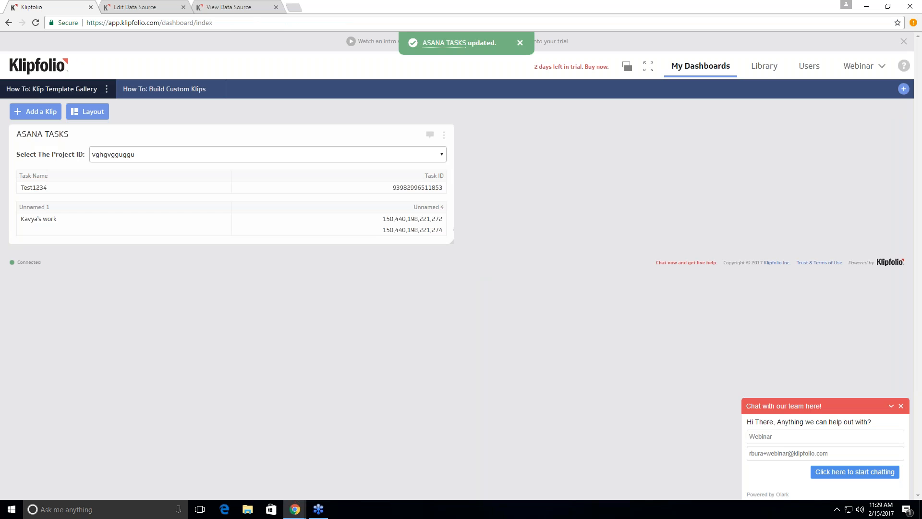
Test the project selector on the dashboard with Klipfolio, Testing2, test klipfolio p1, creating Project1 and vghgvgguggu
left_click(226, 159)
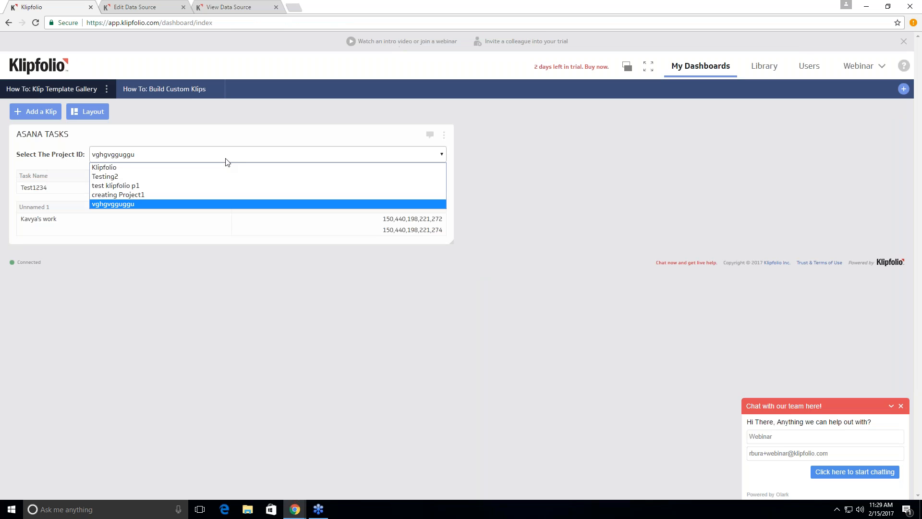
left_click(206, 168)
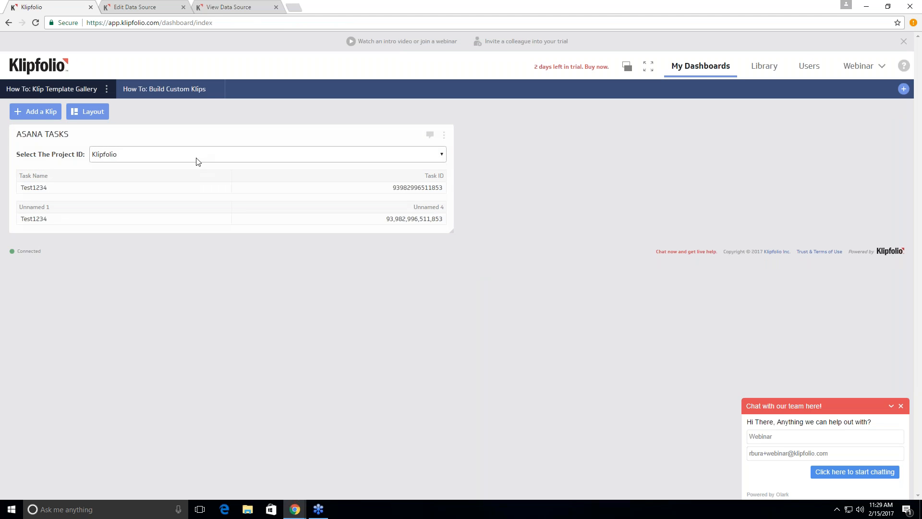
left_click(164, 157)
left_click(166, 177)
left_click(340, 154)
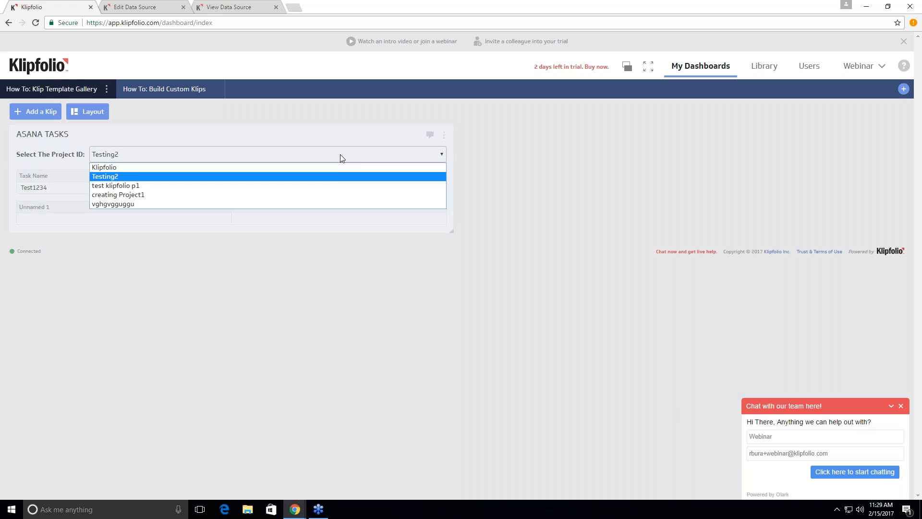
left_click(329, 184)
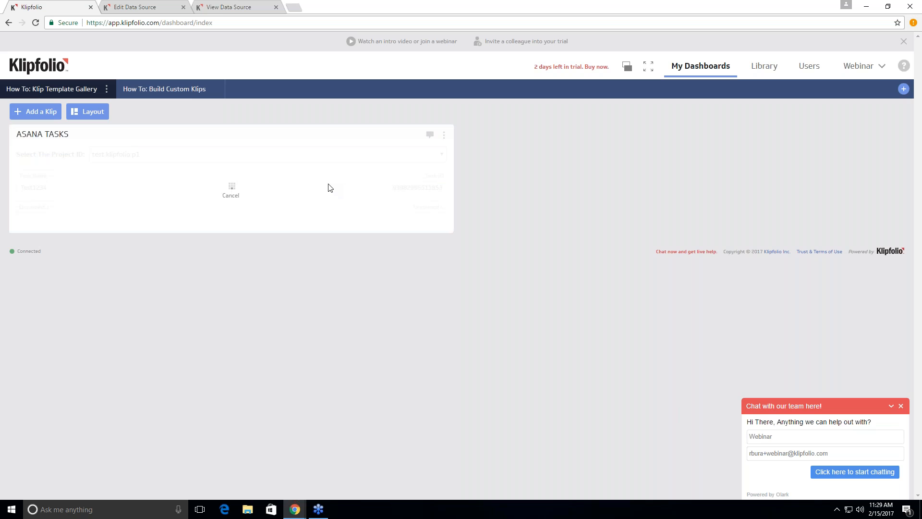
left_click(318, 155)
left_click(298, 195)
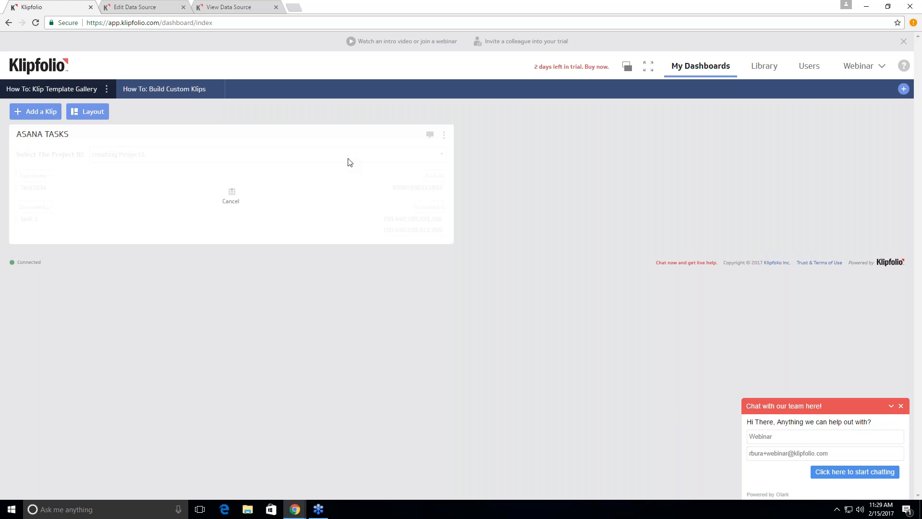
left_click(348, 160)
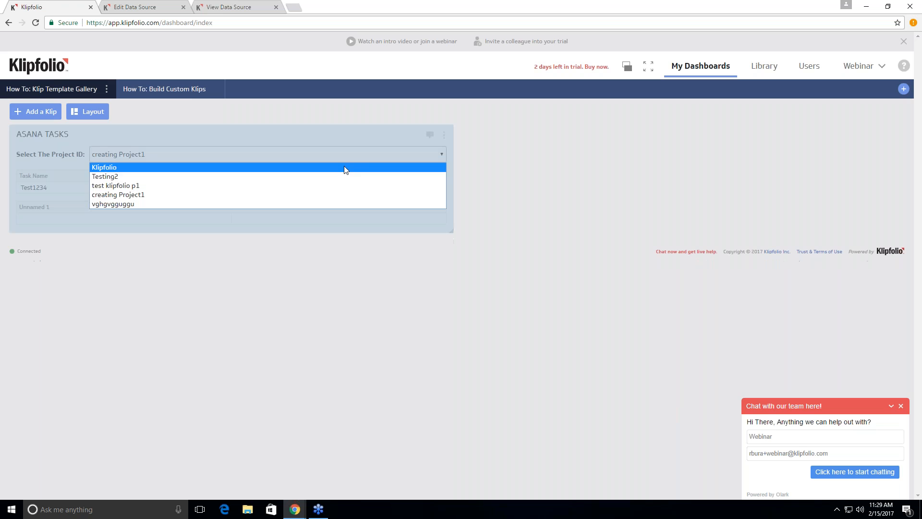
left_click(325, 203)
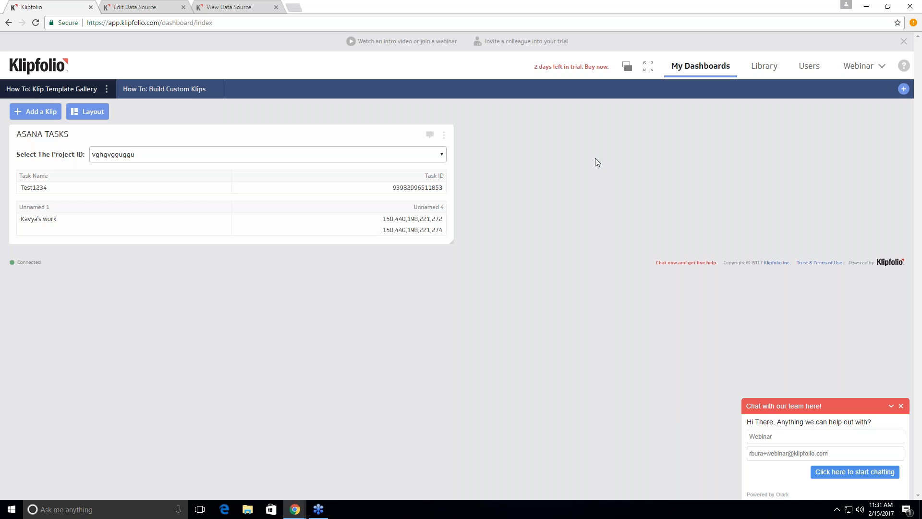
Open the debug page of the Asana Tasks (Dynamic2) data source by replacing view with debug_info in its URL
left_click(146, 7)
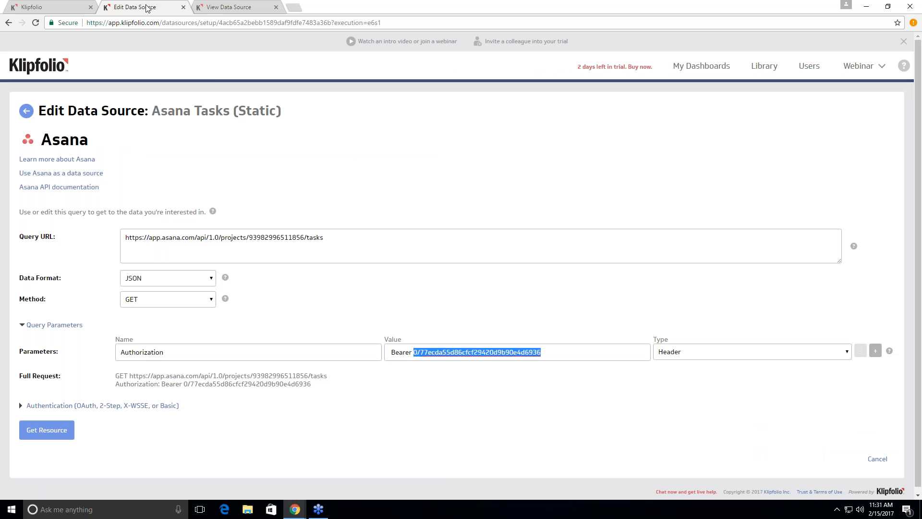
left_click(226, 8)
key("ctrl+l")
left_click(160, 23)
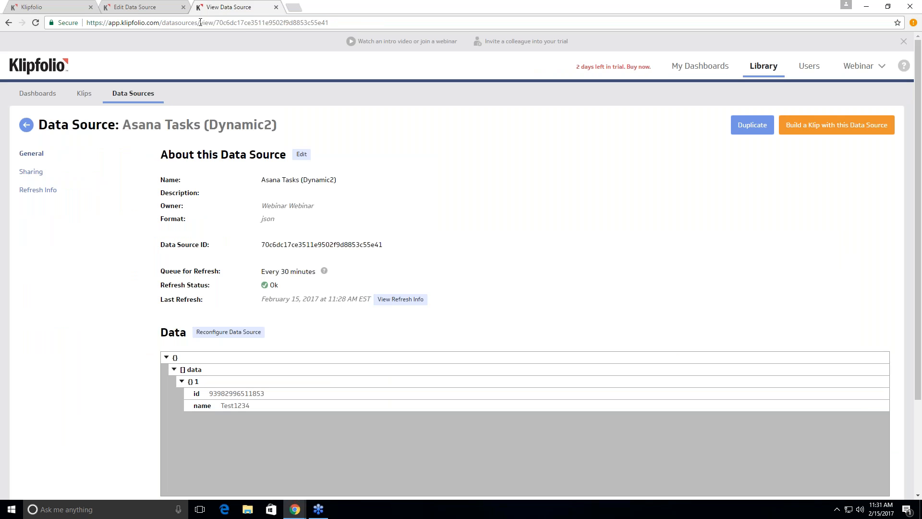
left_click_drag(199, 22, 214, 23)
type("debug_info")
key("Return")
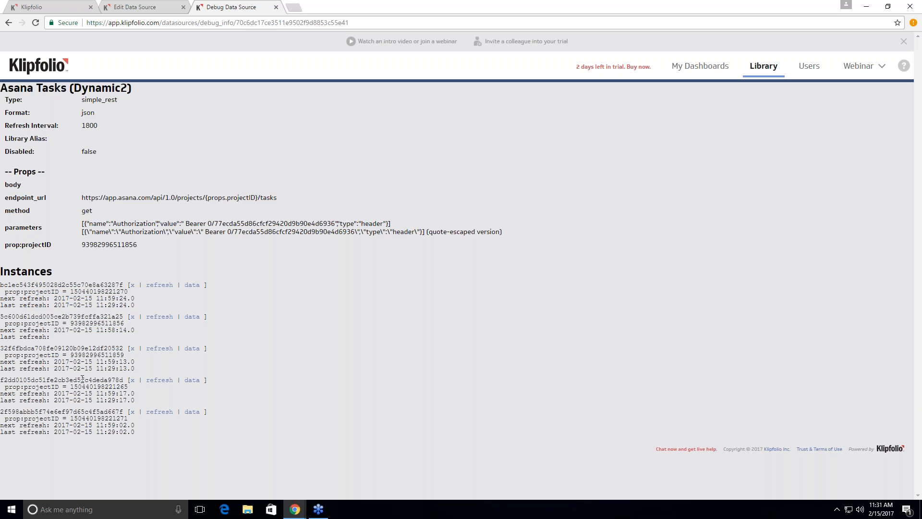
View the data of the first instance listed for Asana Tasks (Dynamic2), then close both data source pages
left_click_drag(21, 291, 59, 292)
left_click(192, 285)
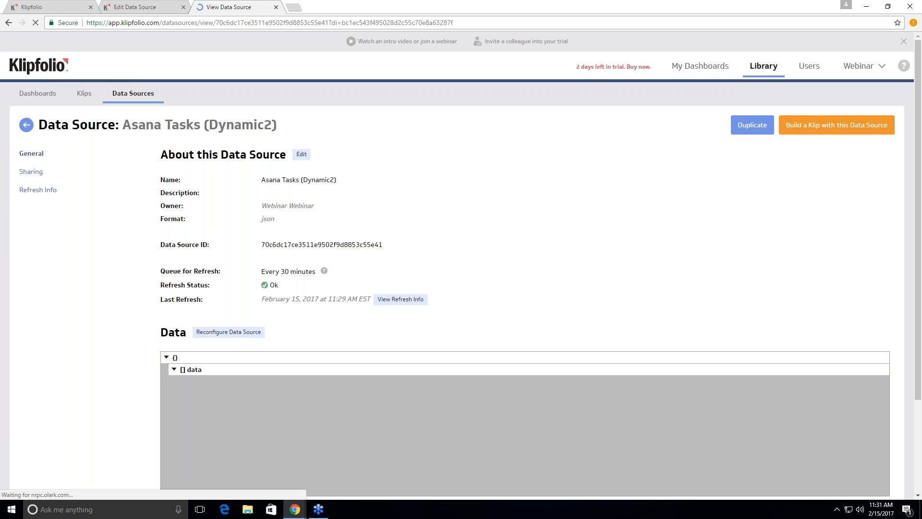
left_click(171, 368)
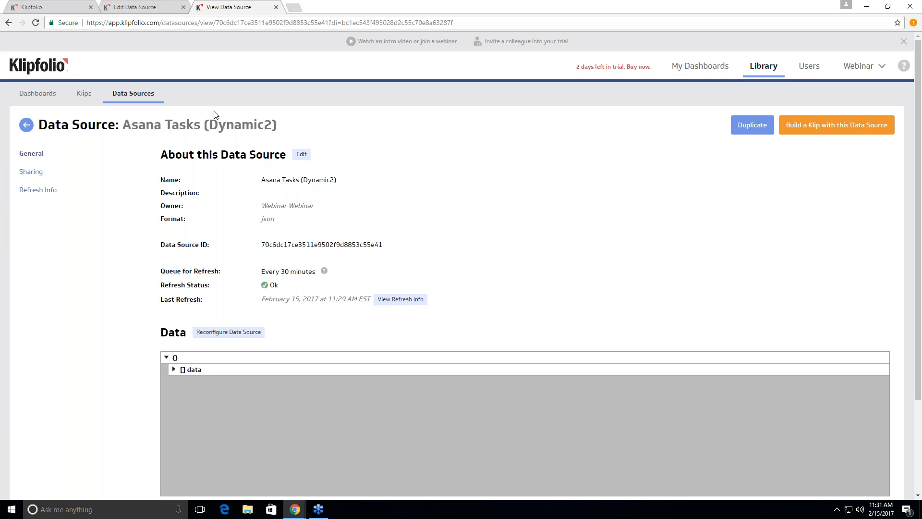
left_click(276, 6)
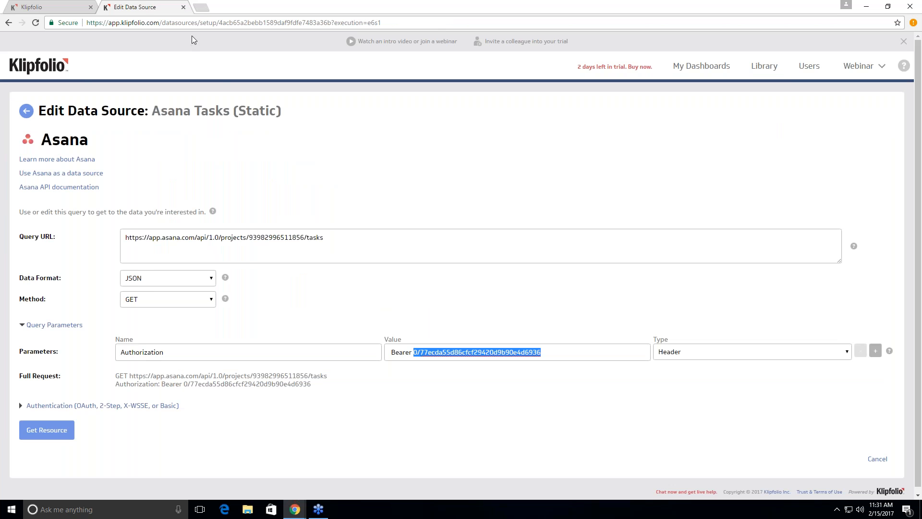
left_click(183, 7)
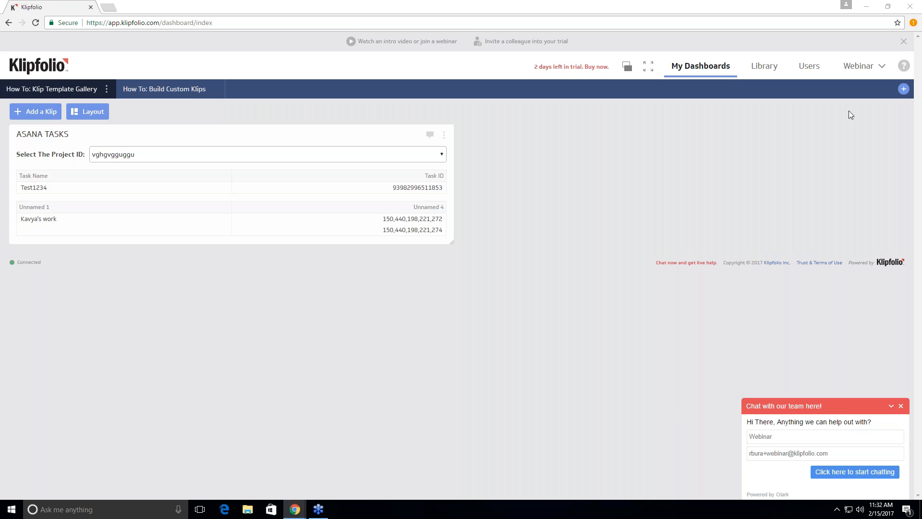
Open the Asana Tasks (Dynamic2) data source from the library to its About this Data Source page
left_click(762, 66)
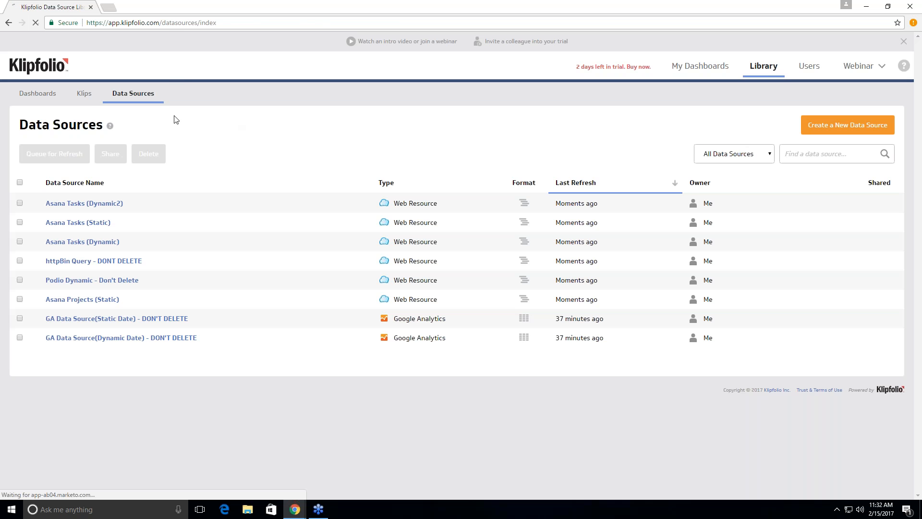
left_click(120, 206)
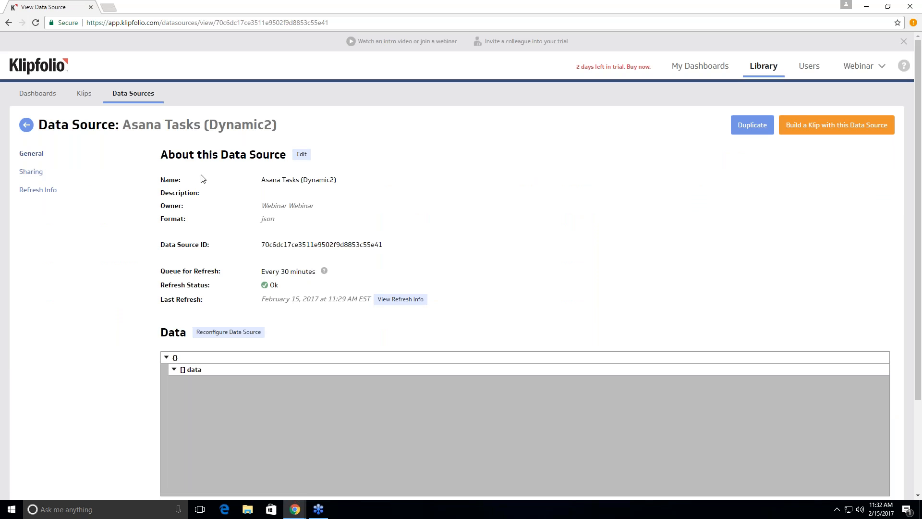
left_click_drag(160, 155, 279, 156)
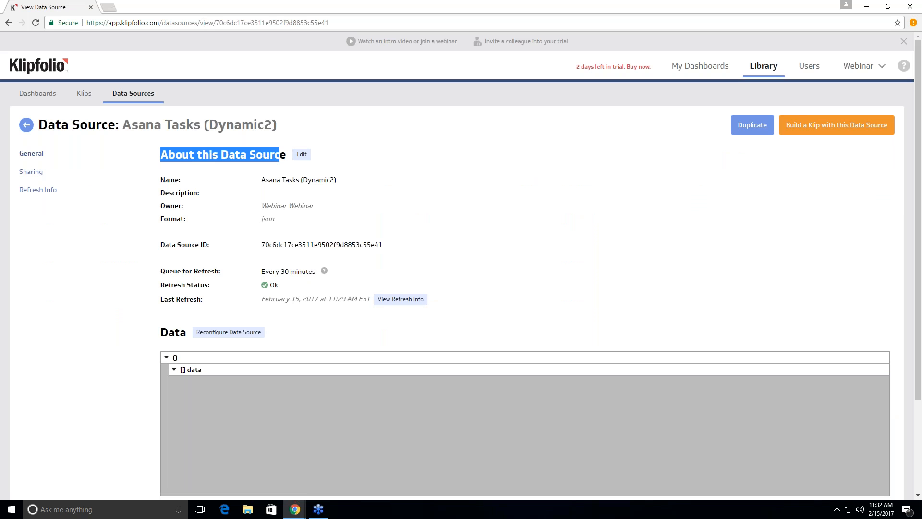
Replace view with debug_info in the data source's URL, load the page and highlight the first instance's projectID
left_click_drag(200, 23, 213, 26)
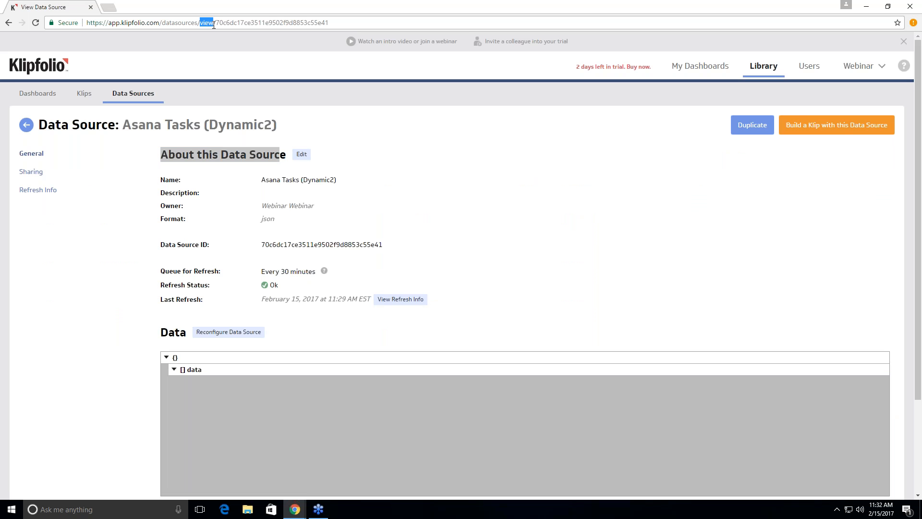
type("debug")
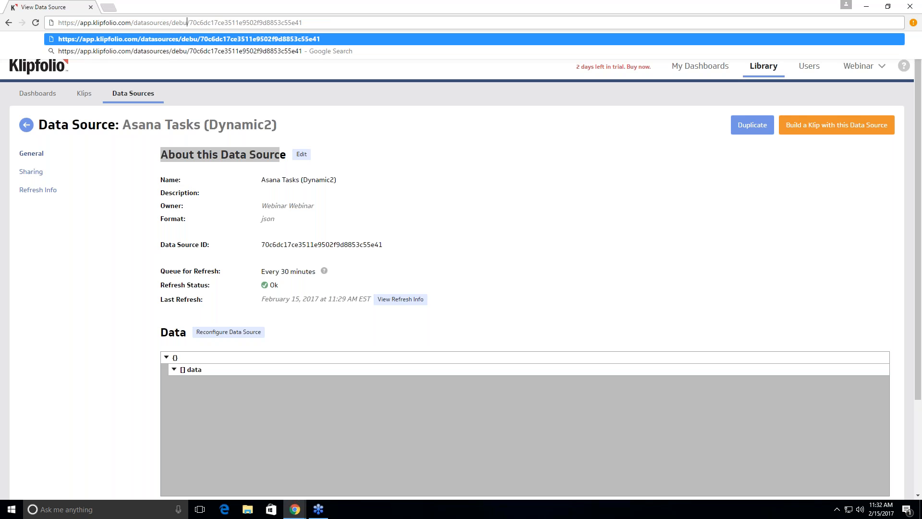
type("-info")
key("Return")
left_click(223, 23)
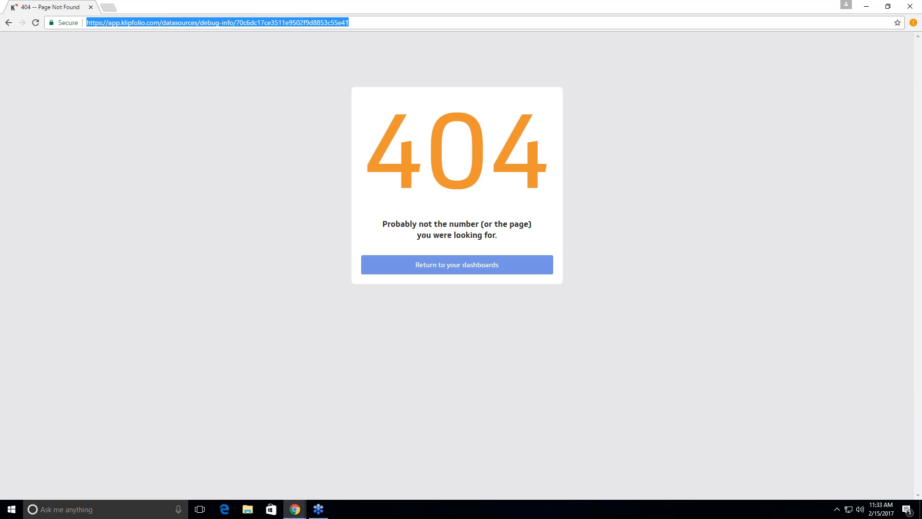
left_click(221, 22)
key("Delete")
type("_")
key("Return")
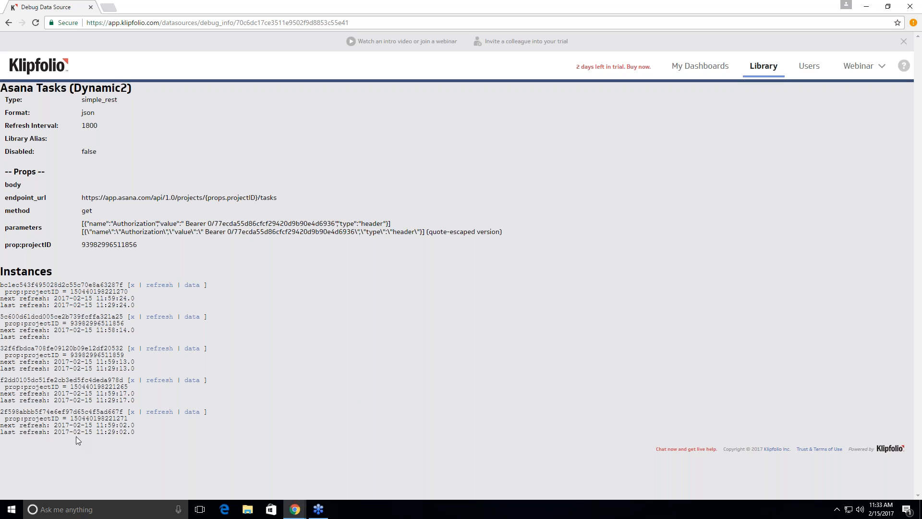
left_click_drag(63, 291, 128, 291)
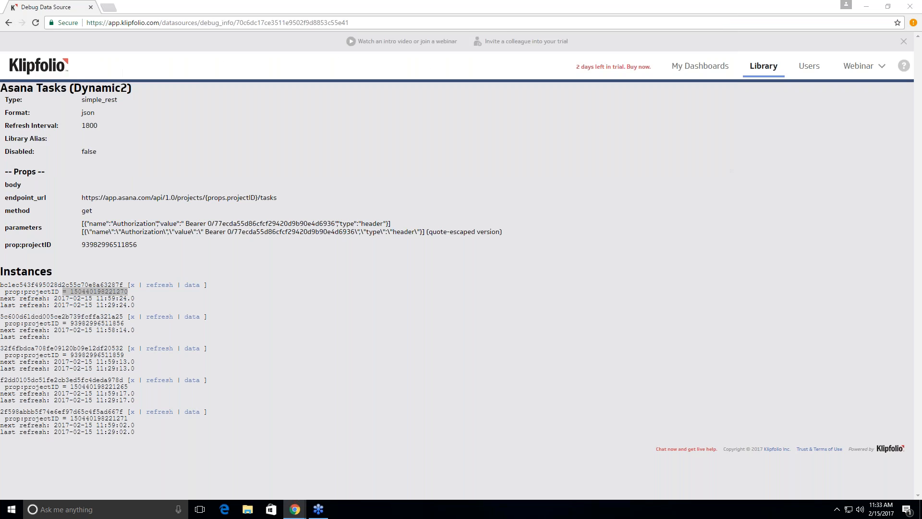
Bring the Troubleshooting dynamic data sources article into the browser window and review its explanation of the x, refresh and data actions
left_click_drag(533, 2, 488, 20)
scroll(421, 416, "down", 9)
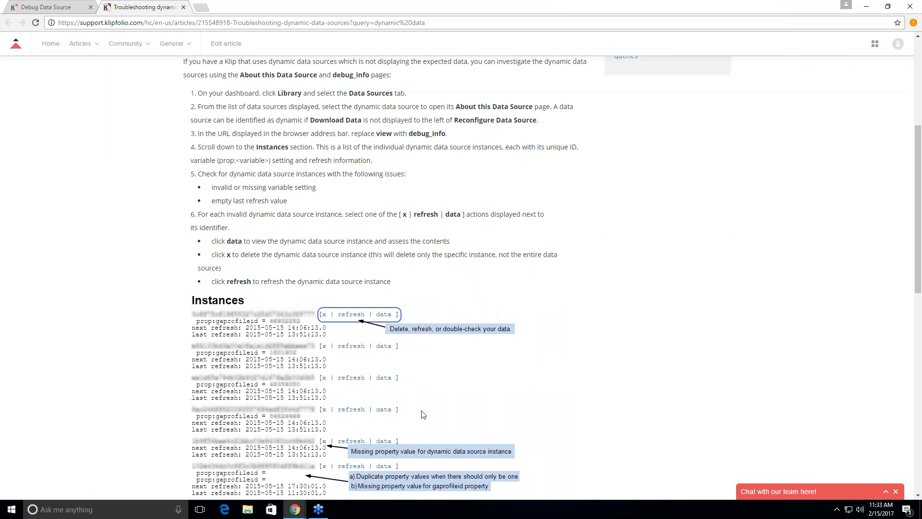
scroll(417, 411, "up", 2)
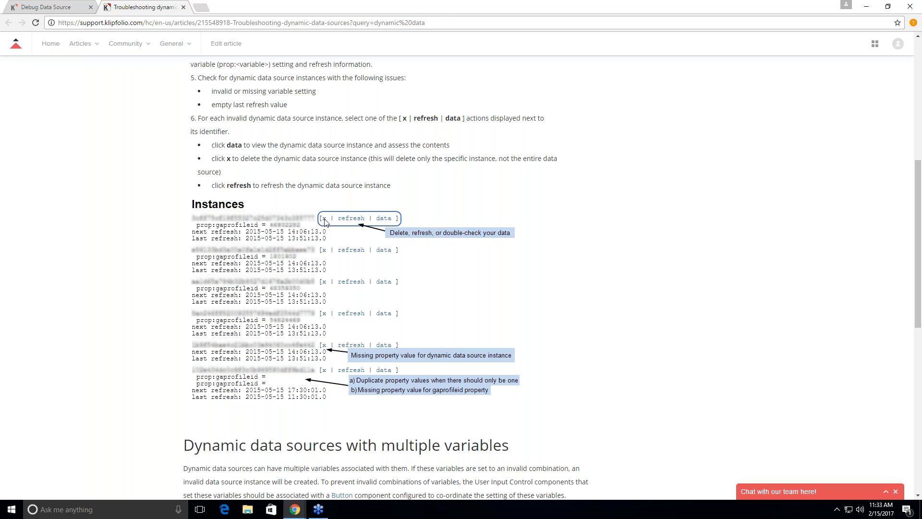
Delete the Asana Tasks (Dynamic2) instance whose last refresh is empty
left_click(80, 9)
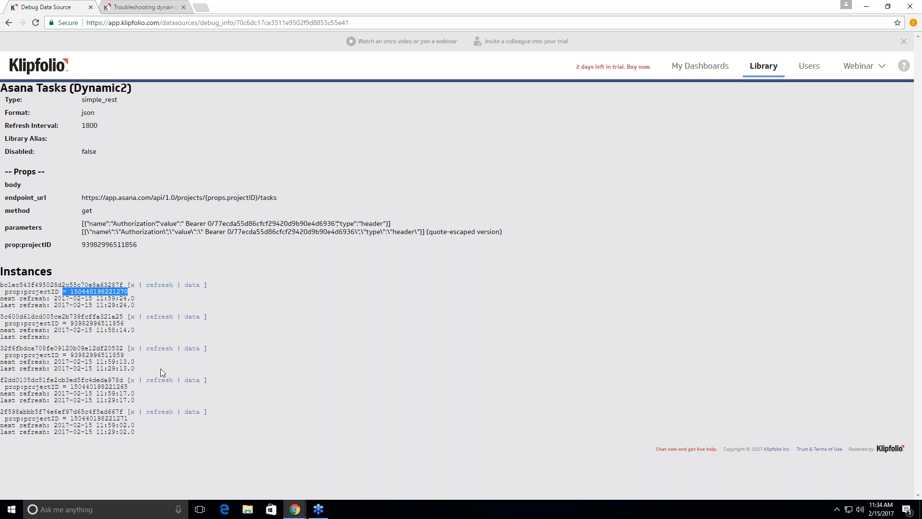
left_click(53, 337)
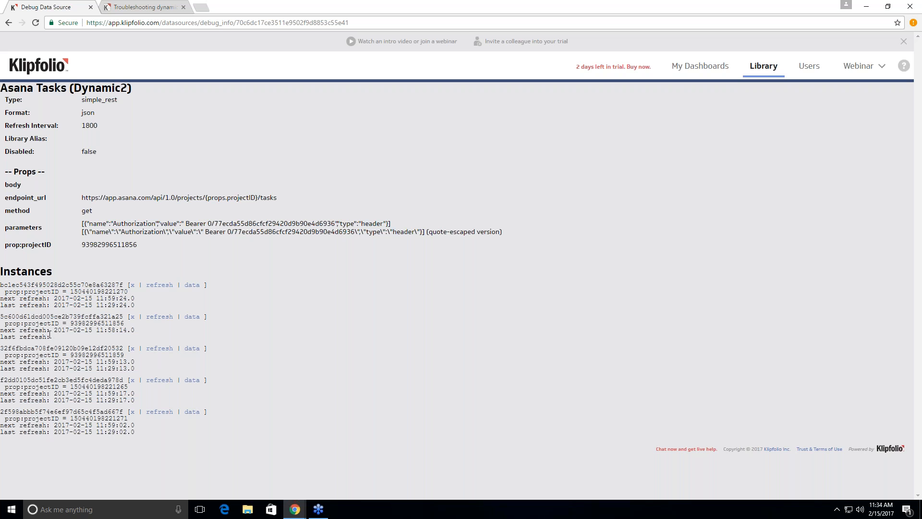
left_click(132, 317)
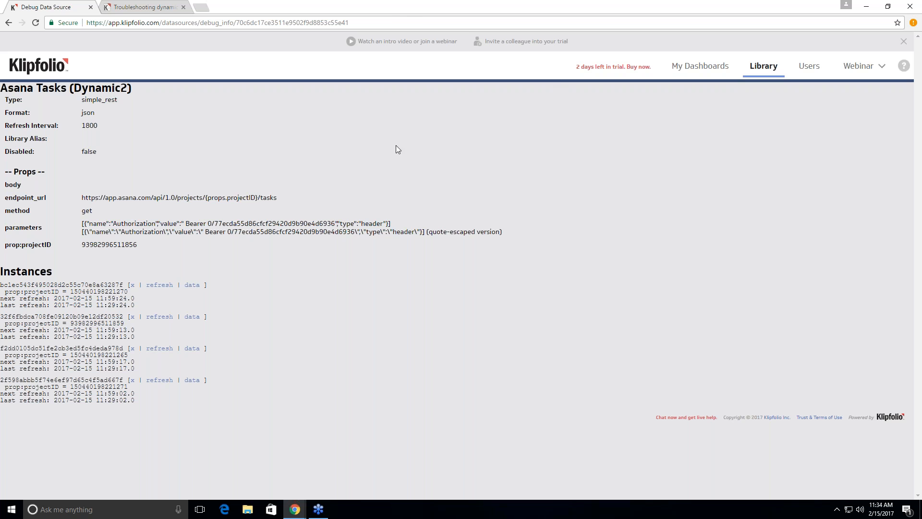
Review the troubleshooting article's instructions and highlight debug_info in the step about replacing view in the URL
left_click(162, 7)
scroll(471, 307, "up", 6)
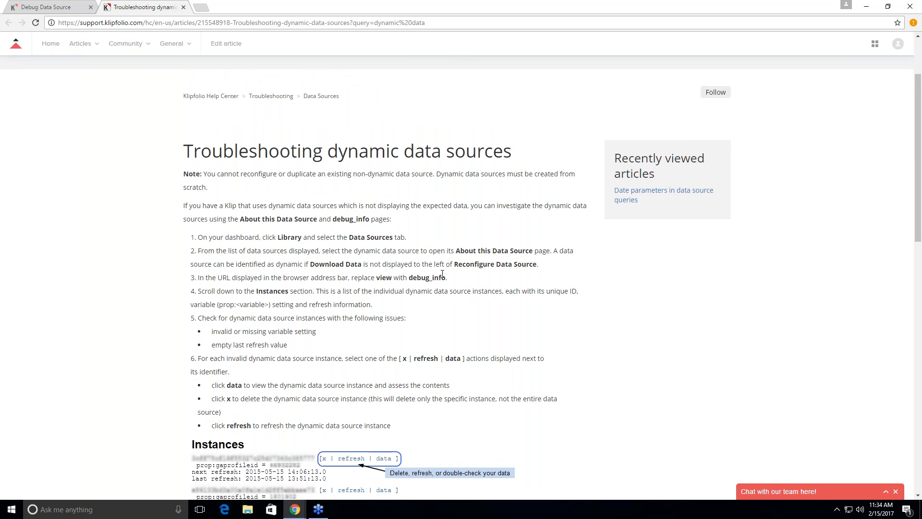
scroll(370, 178, "down", 2)
left_click_drag(377, 182, 447, 184)
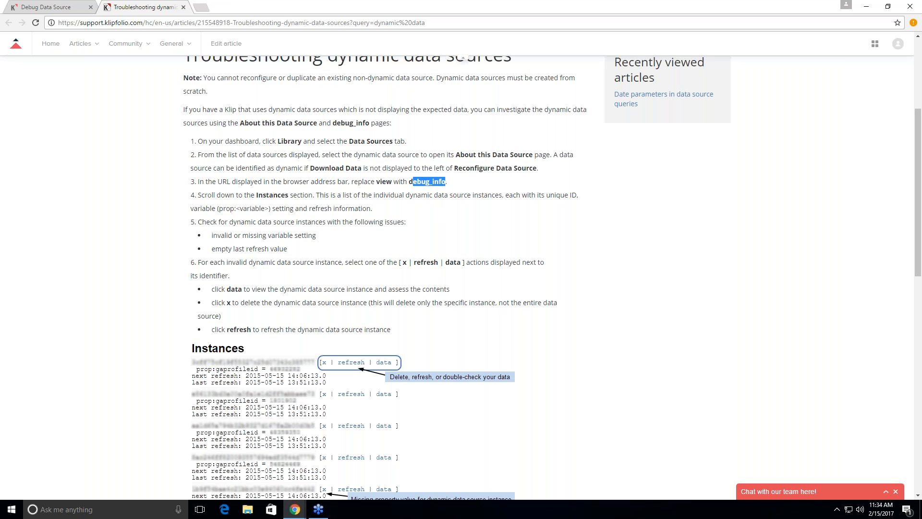
Delete all instances of Asana Tasks (Dynamic2) by appending ?deleteAll=1 to the debug_info URL
left_click(60, 8)
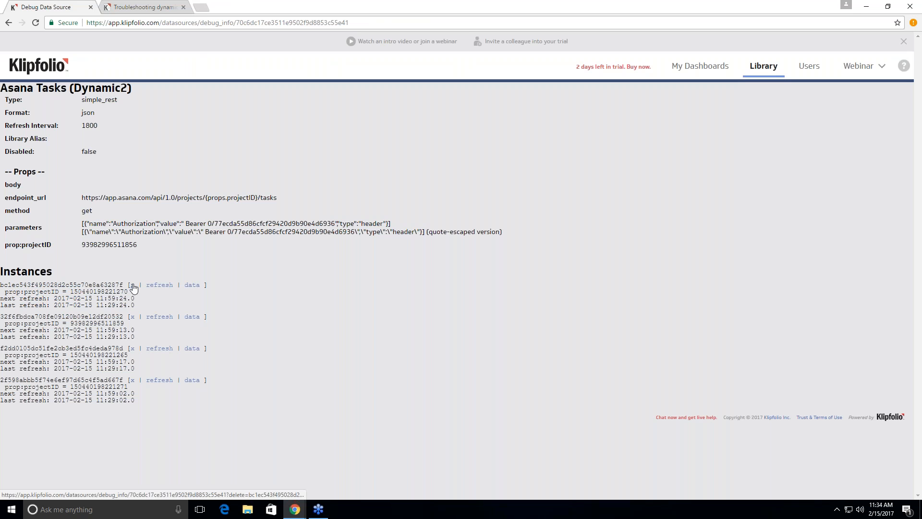
left_click(392, 23)
left_click(396, 23)
type("?")
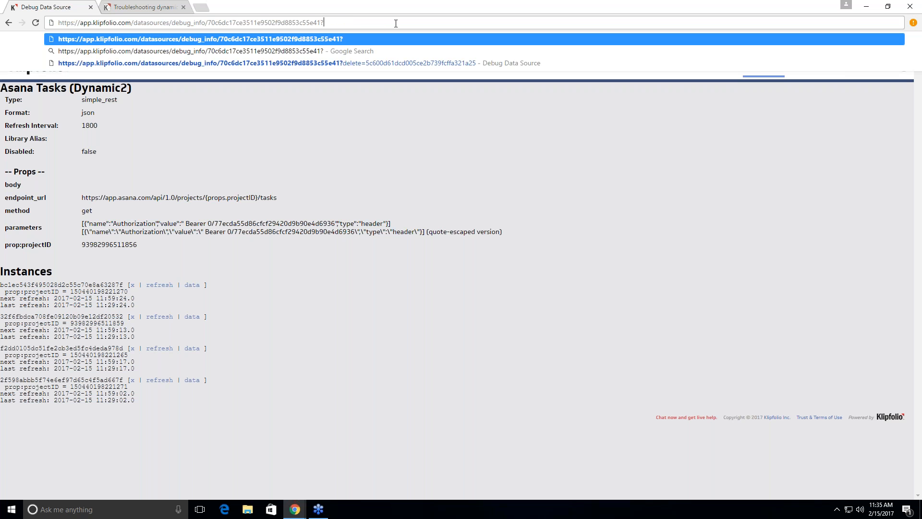
type("delet")
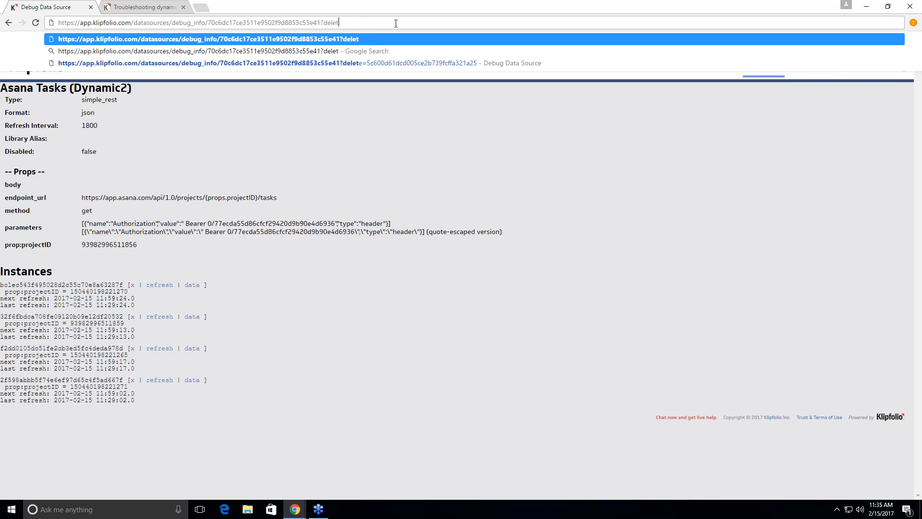
type("eAll=1")
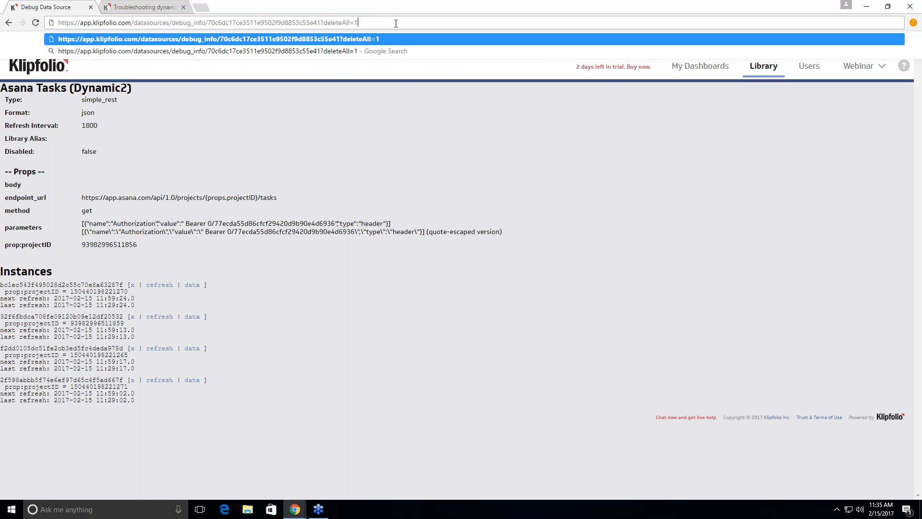
key("Return")
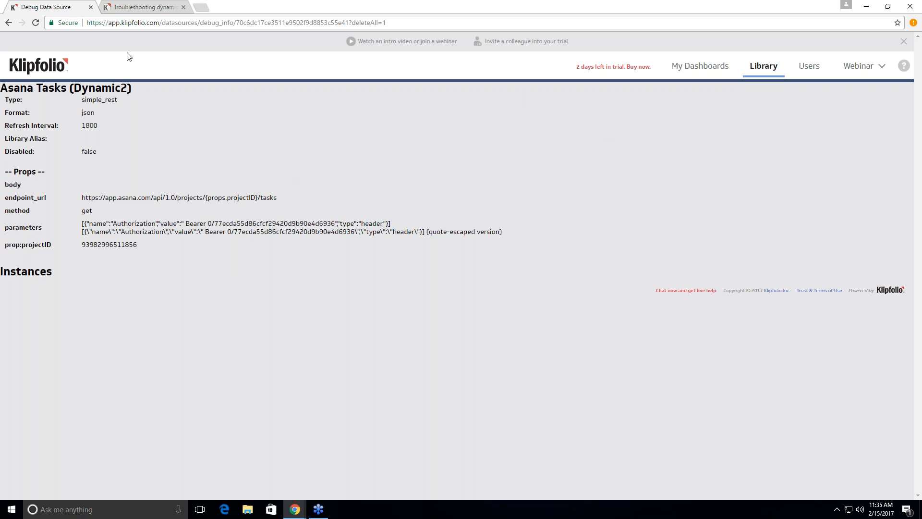
Replace debug_info with view in the URL, then reconfigure Asana Tasks (Dynamic2) by fetching its resource again and saving it
left_click(205, 25)
double_click(209, 23)
type("view")
key("Return")
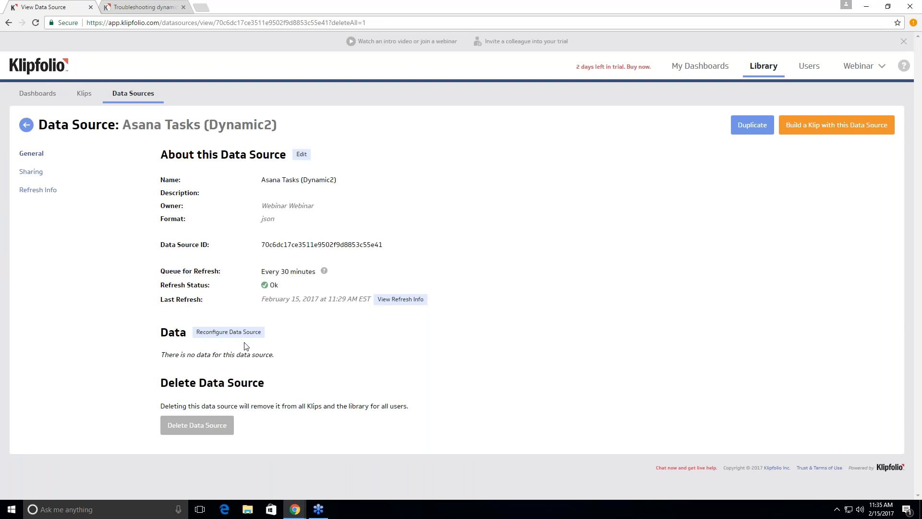
left_click(240, 333)
left_click(42, 434)
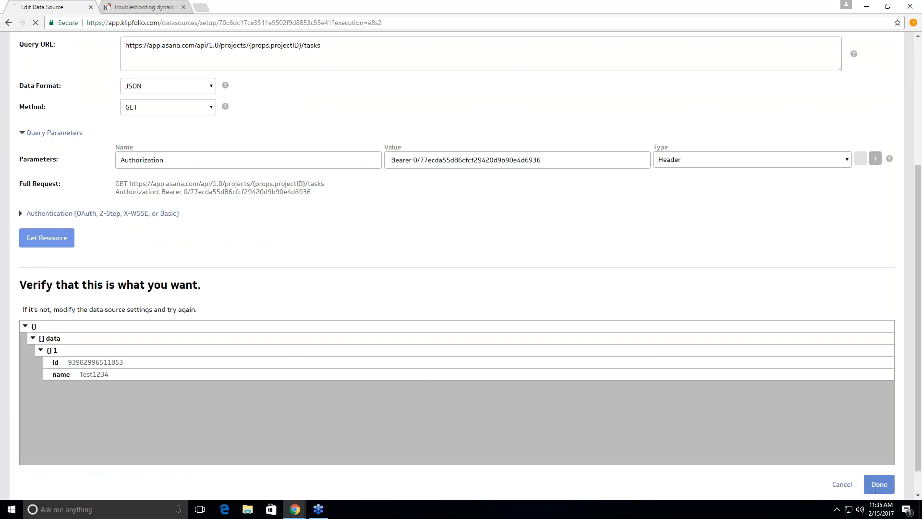
left_click(877, 485)
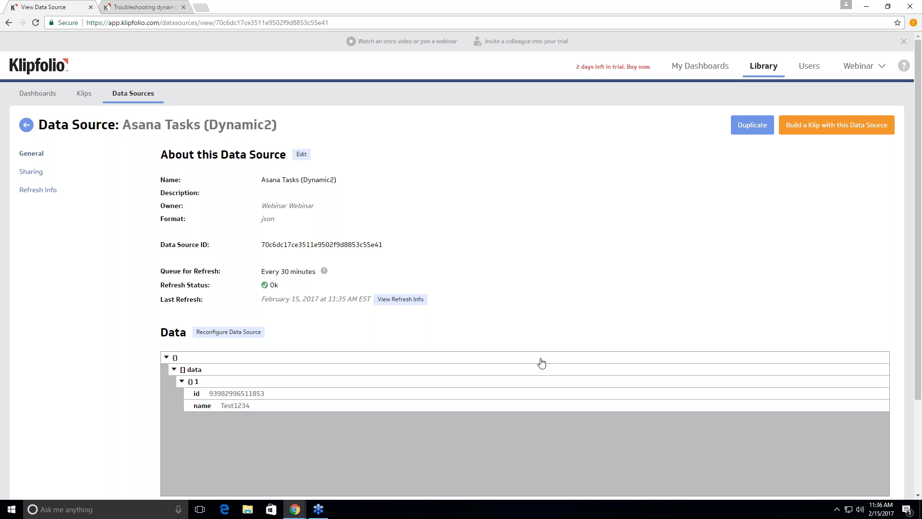
Go to the Klipfolio support site in the troubleshooting article's browser tab and sign out of the Zendesk agent account
left_click(153, 7)
left_click(201, 22)
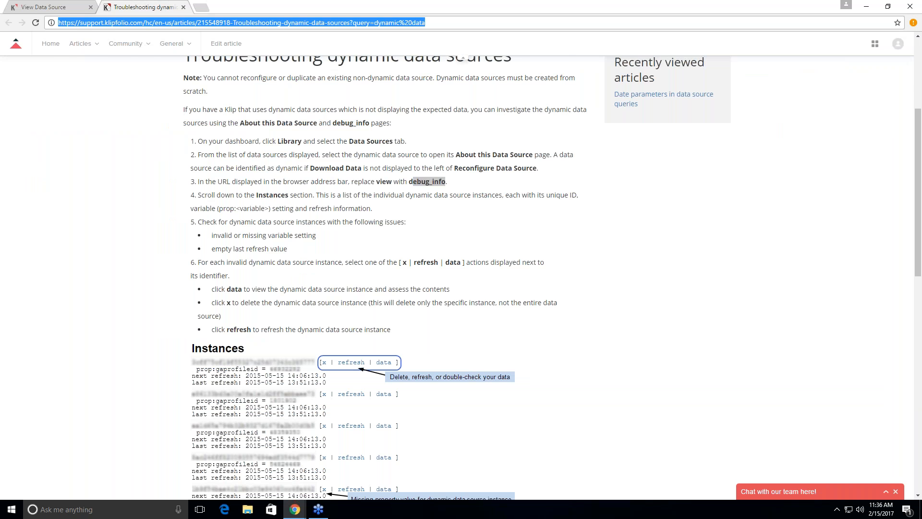
type("support.klip")
key("Return")
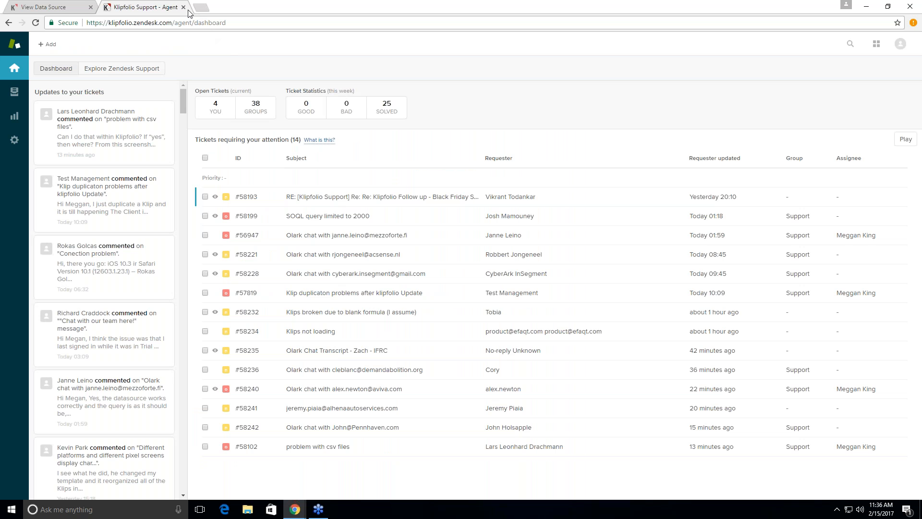
left_click(901, 44)
left_click(845, 218)
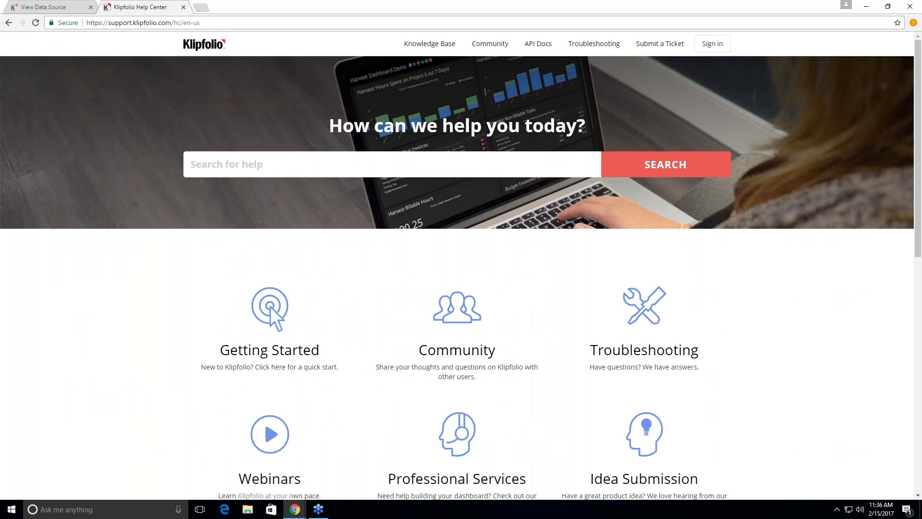
Search the Klipfolio Help Center for "pagination" and look through the knowledge base and community results
type("paginatio")
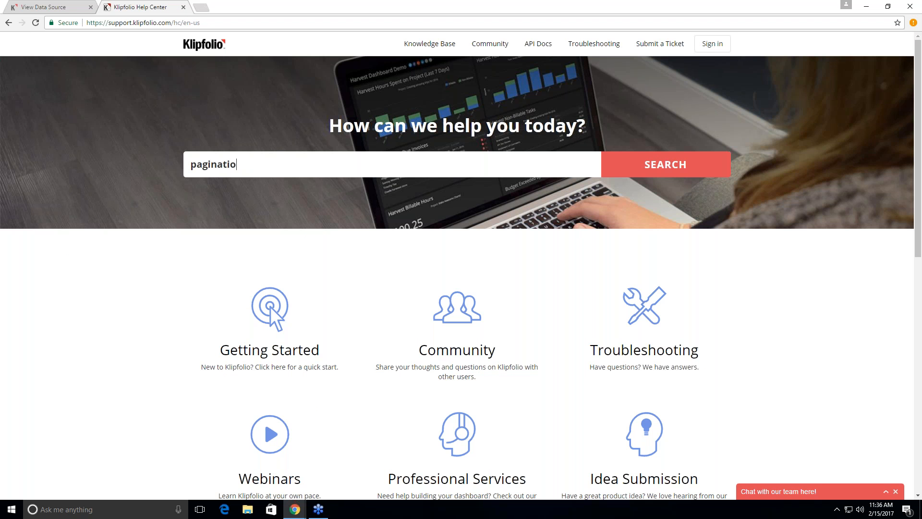
type("n")
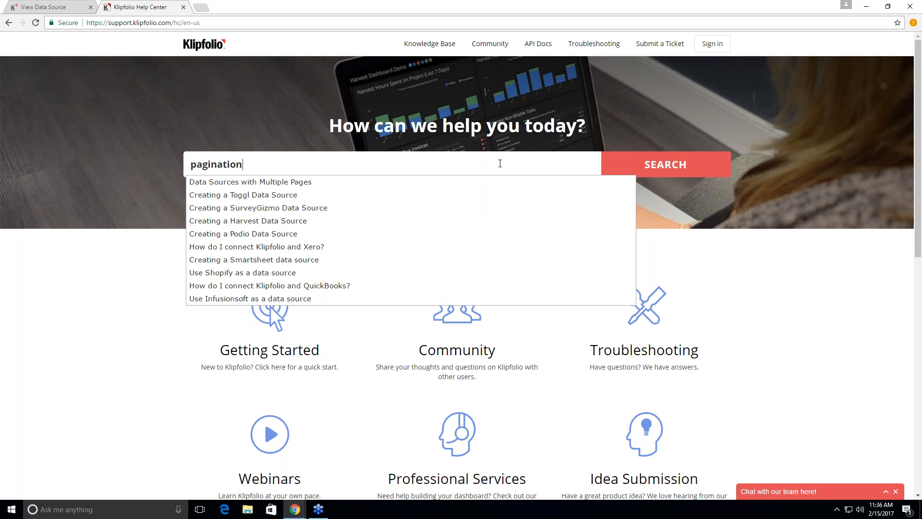
left_click(646, 161)
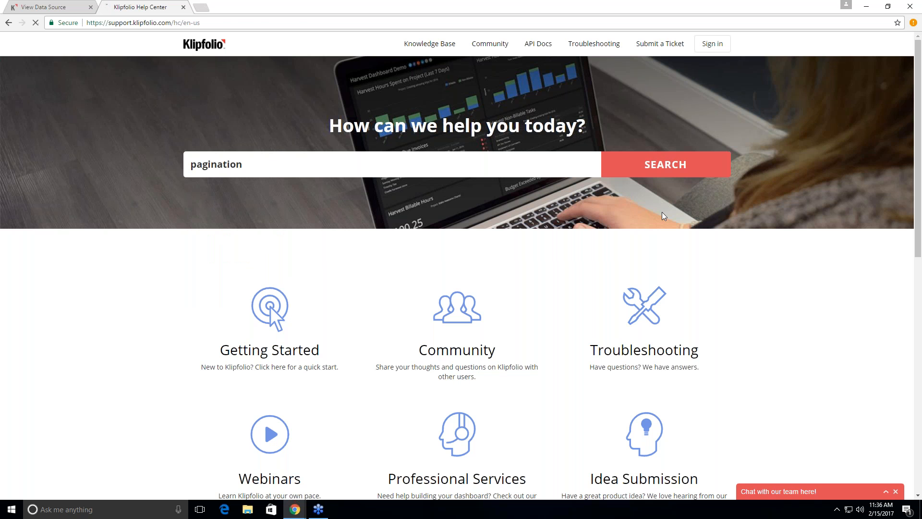
scroll(600, 292, "down", 1)
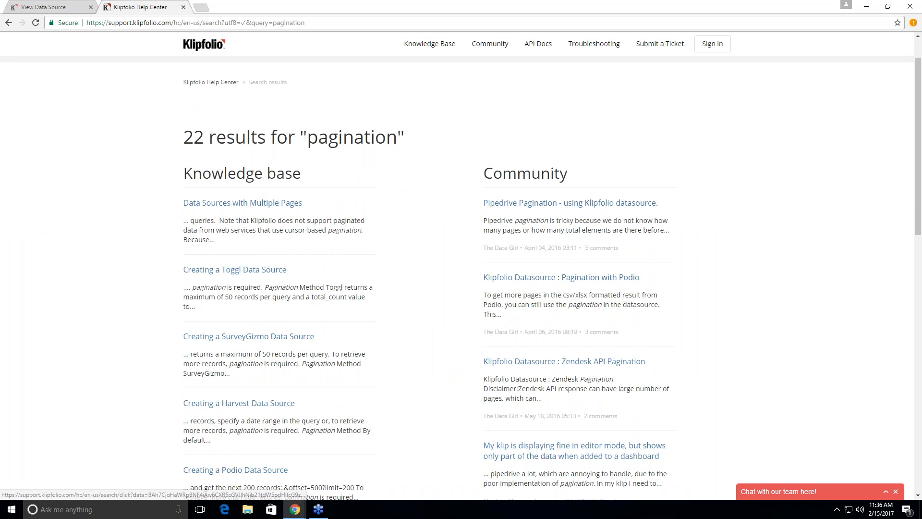
scroll(569, 381, "down", 1)
scroll(569, 381, "down", 3)
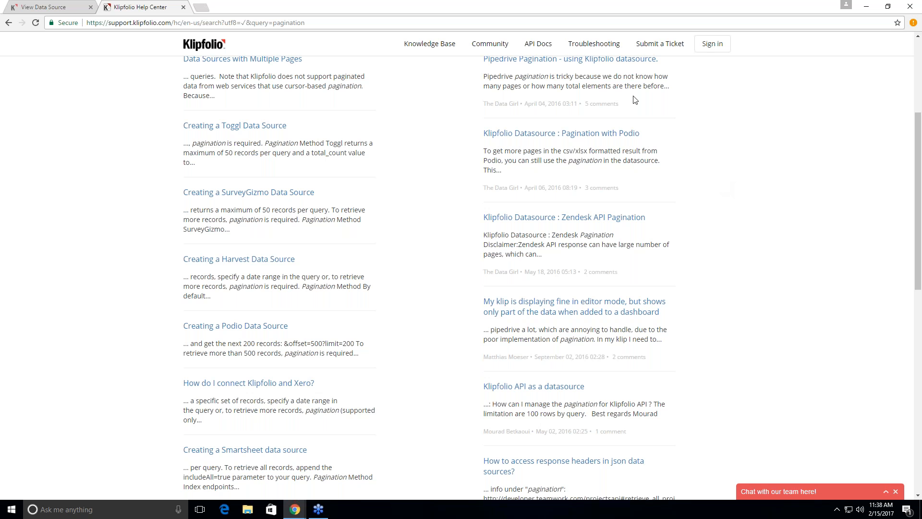
Open the community post "Klipfolio Datasource : Pagination with Podio" and review its example steps for creating a Podio dynamic data source
left_click(607, 137)
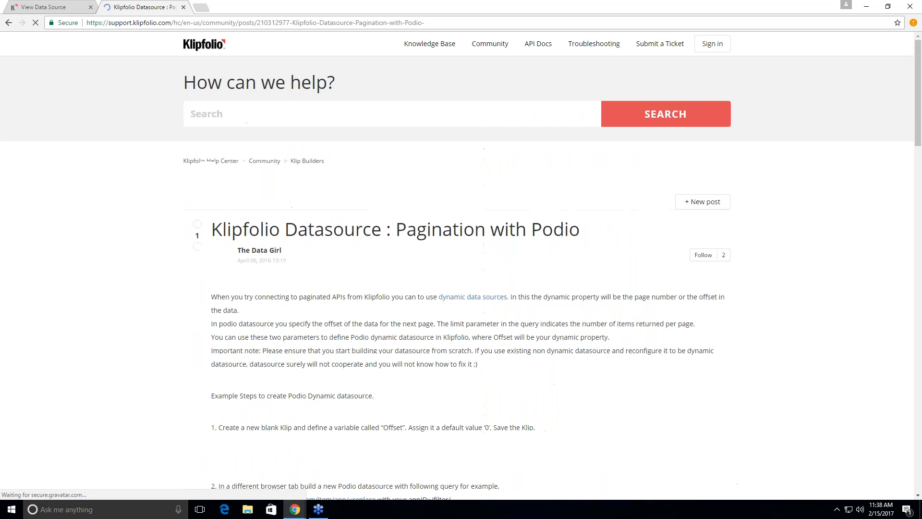
scroll(501, 266, "down", 12)
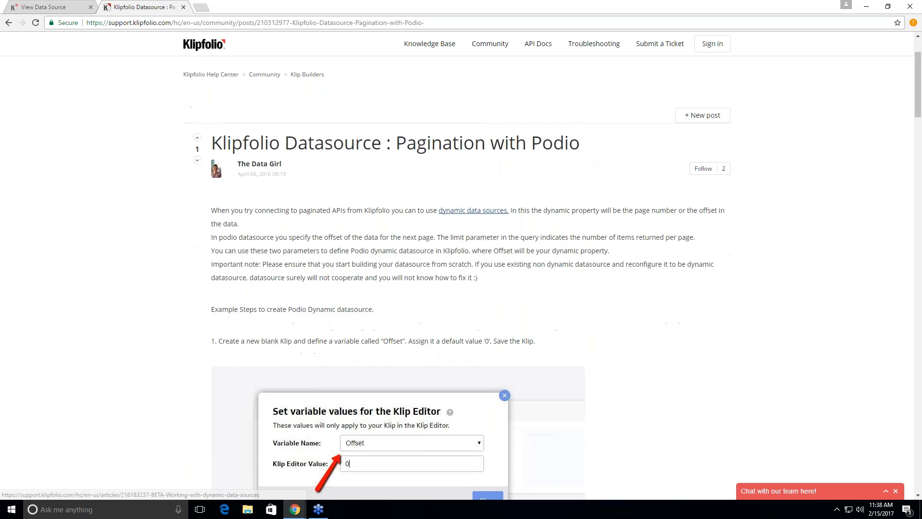
scroll(509, 265, "down", 13)
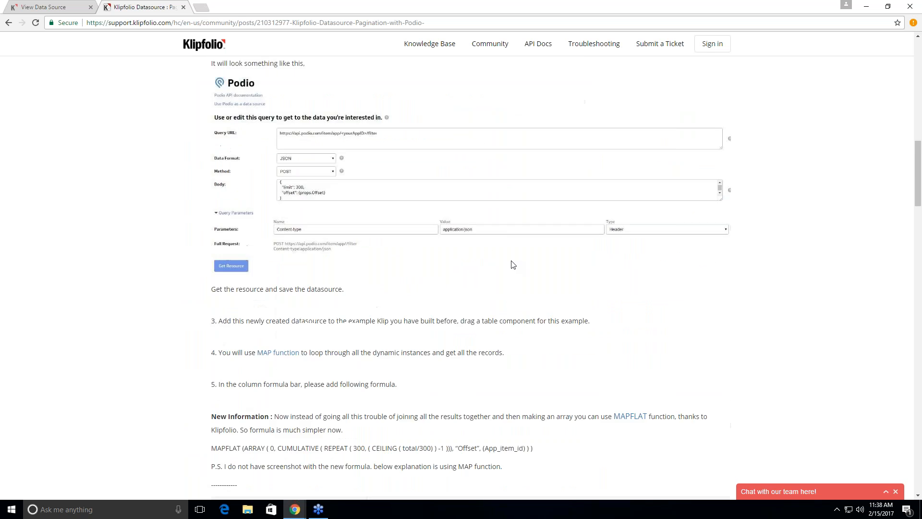
scroll(512, 261, "up", 2)
scroll(514, 262, "up", 17)
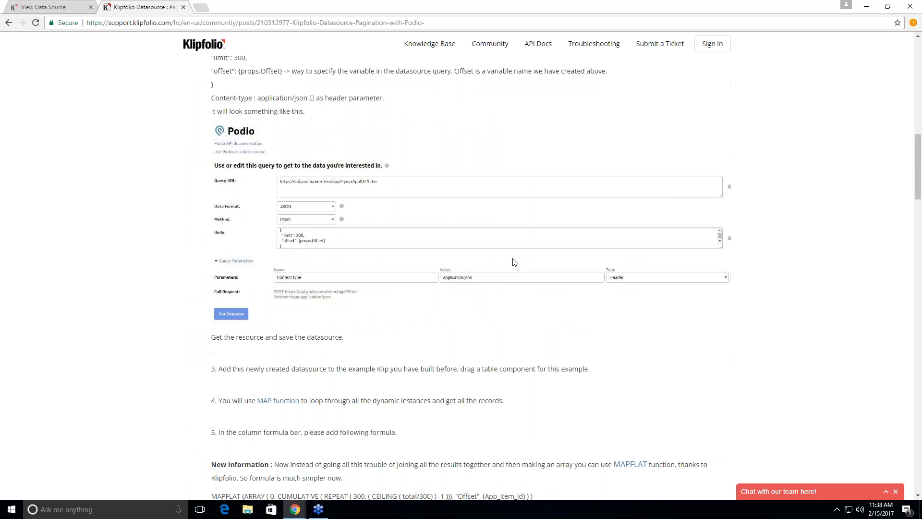
scroll(514, 262, "up", 5)
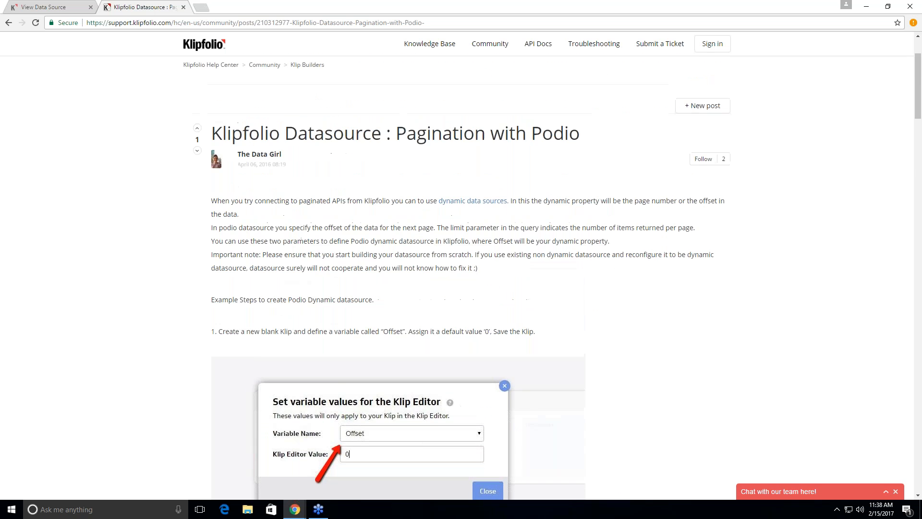
scroll(461, 269, "down", 2)
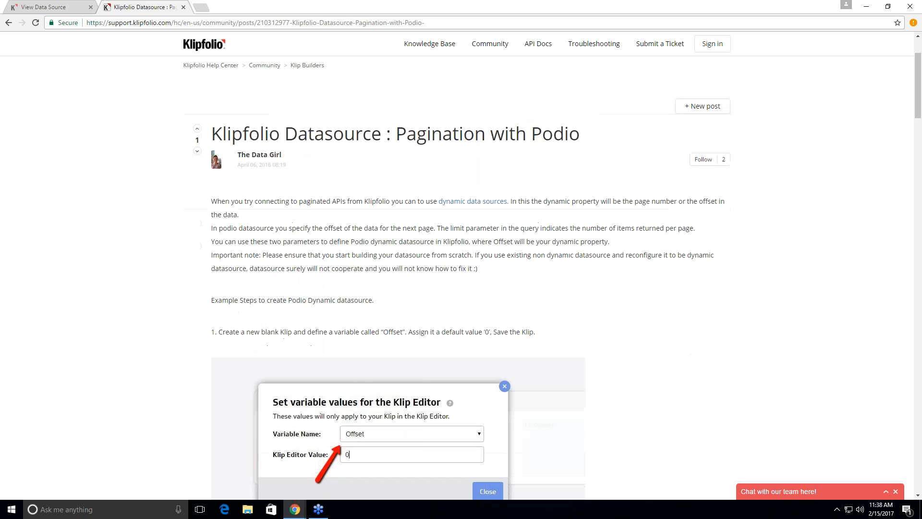
scroll(461, 269, "down", 8)
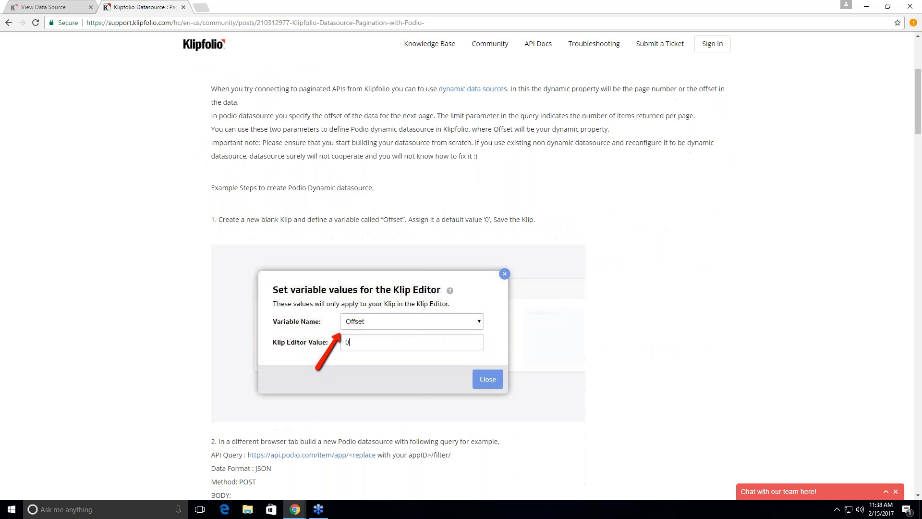
scroll(461, 269, "down", 3)
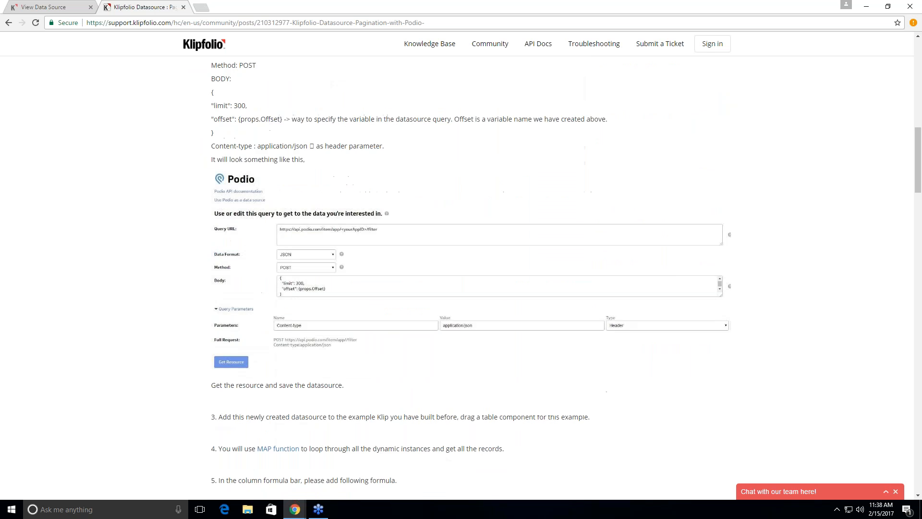
scroll(461, 269, "up", 3)
scroll(461, 269, "up", 8)
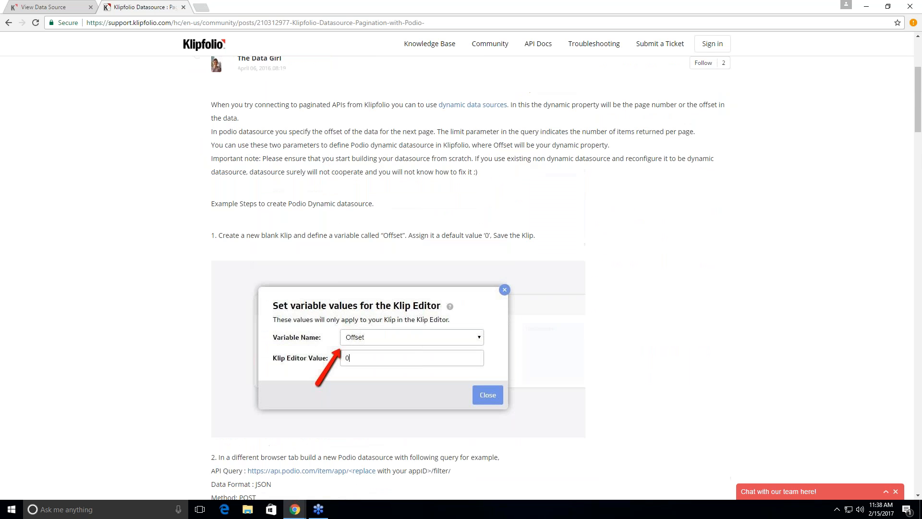